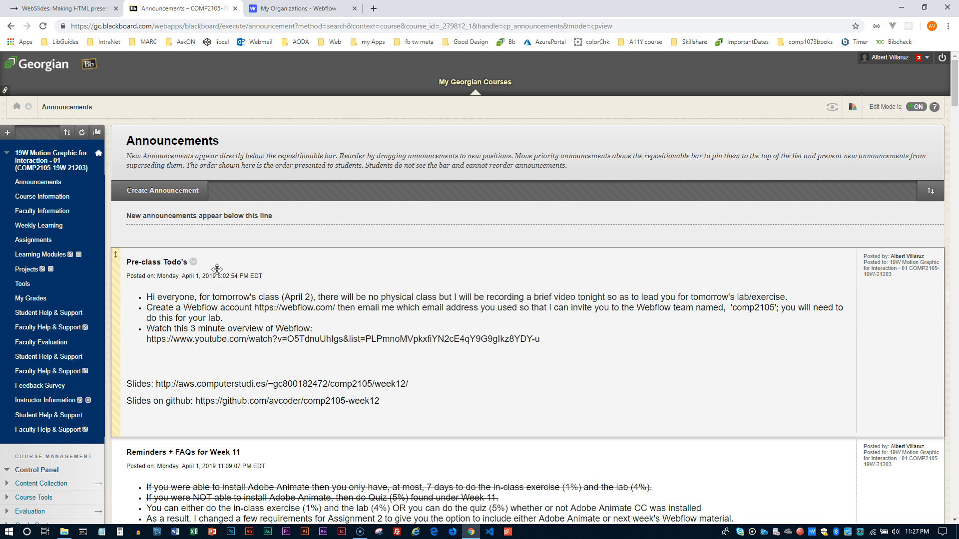
- Open the Week 11 - Adobe Animate folder in the course's Weekly Learning area
left_click(45, 226)
scroll(299, 294, "down", 2)
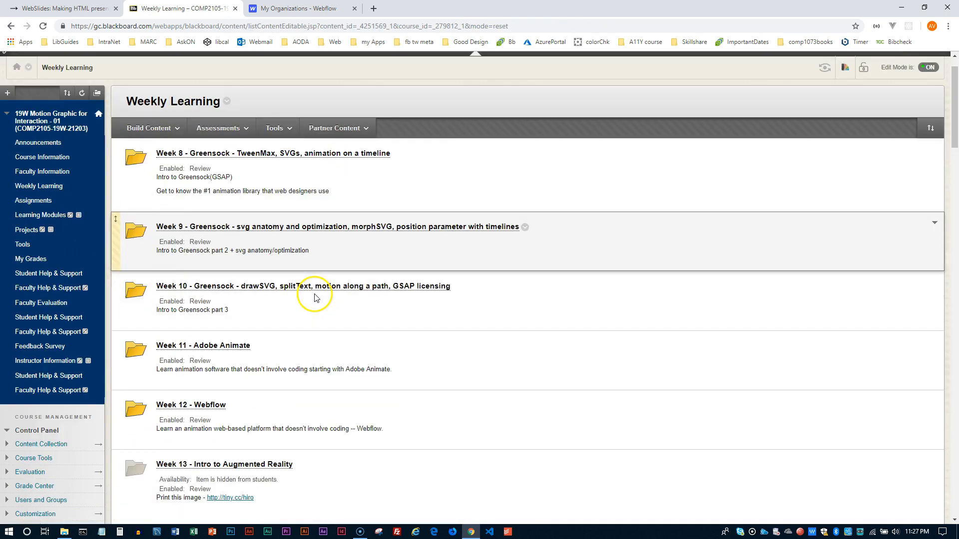
left_click(223, 300)
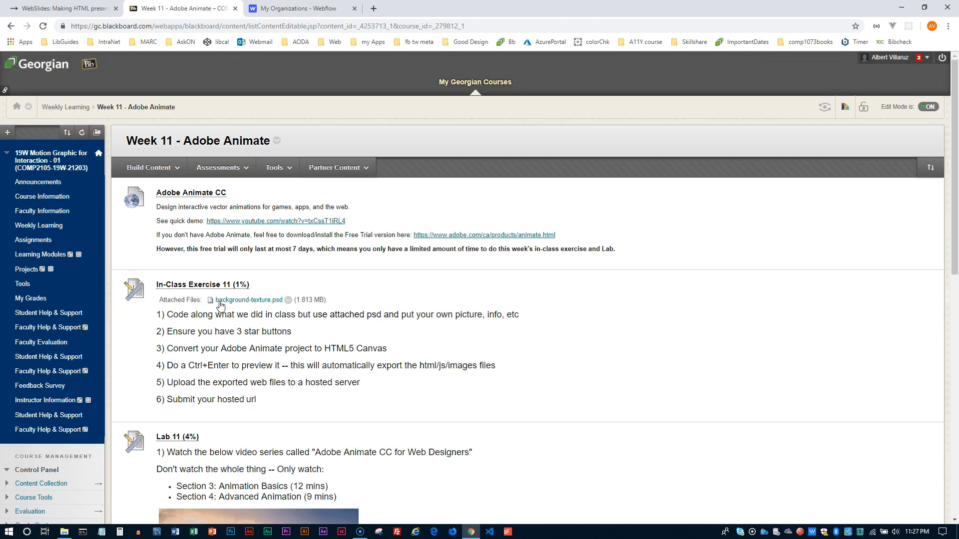
- Review the Week 11 requirements for In-Class Exercise 11, Lab 11 and the alternative Quiz 11 - Adobe Animate
scroll(343, 349, "down", 10)
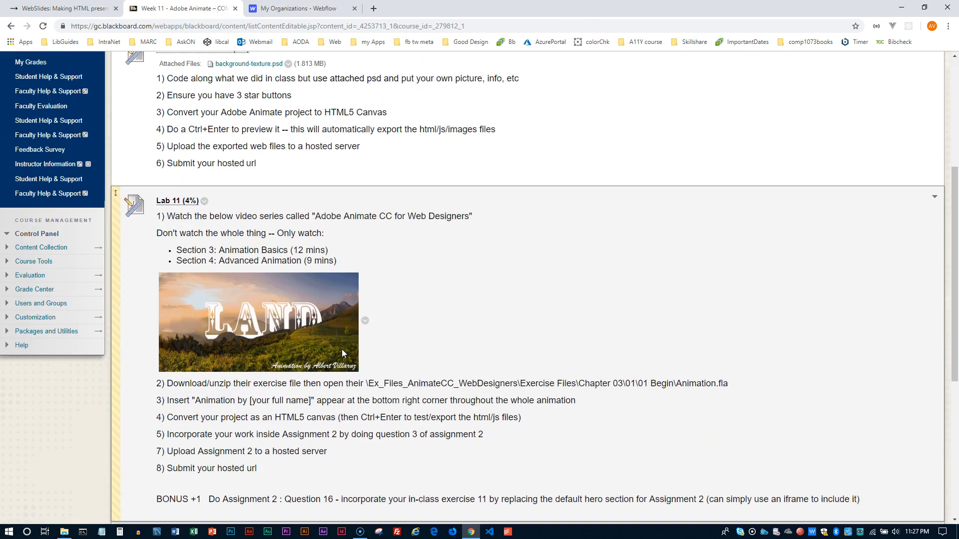
scroll(343, 355, "down", 1)
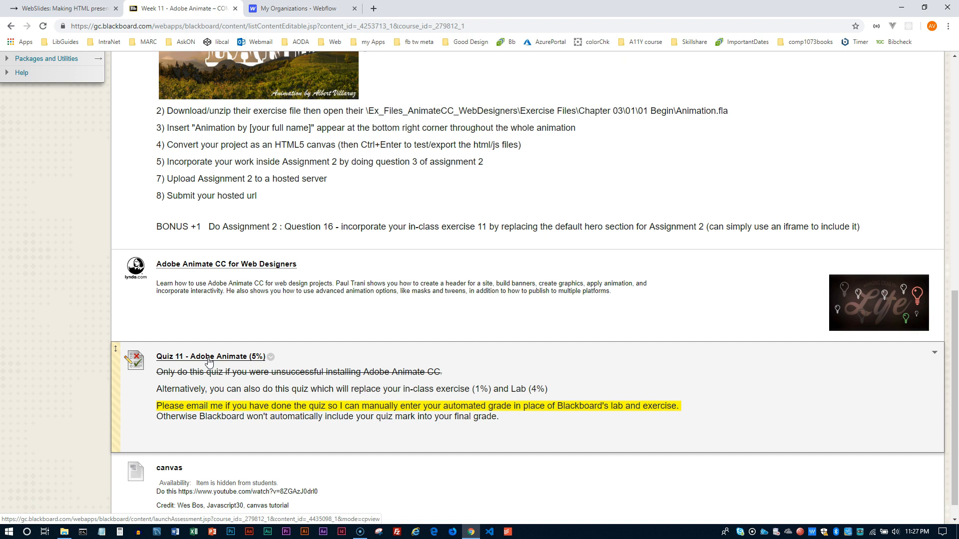
scroll(422, 278, "up", 6)
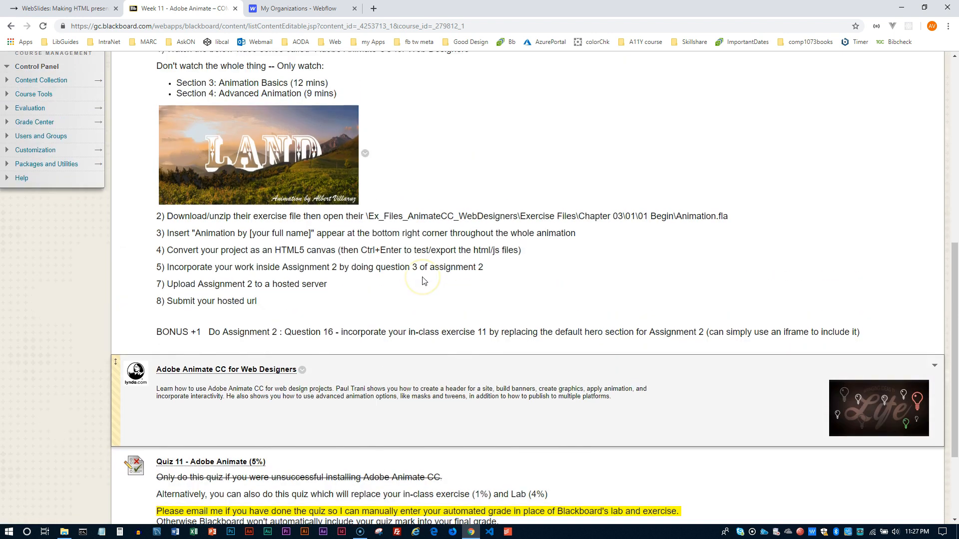
scroll(423, 281, "up", 1)
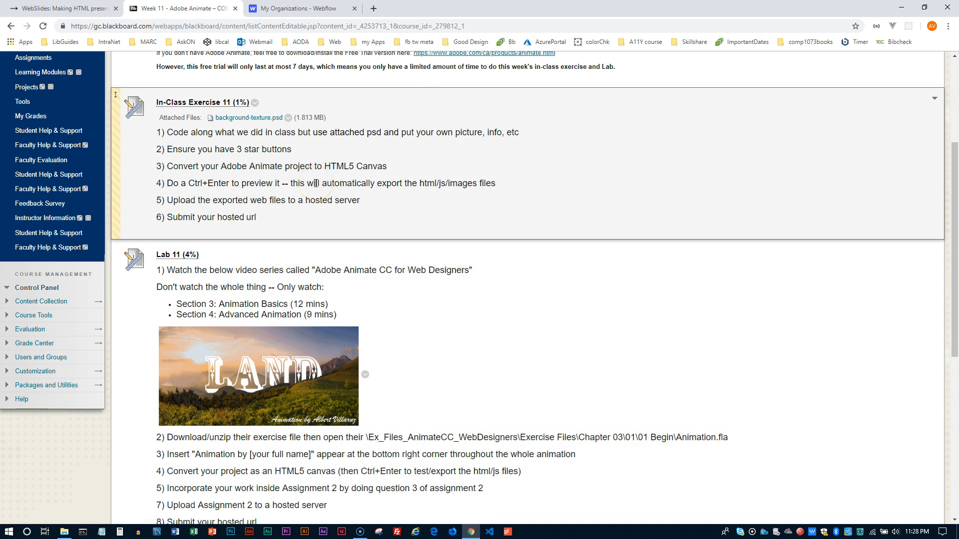
scroll(396, 310, "down", 1)
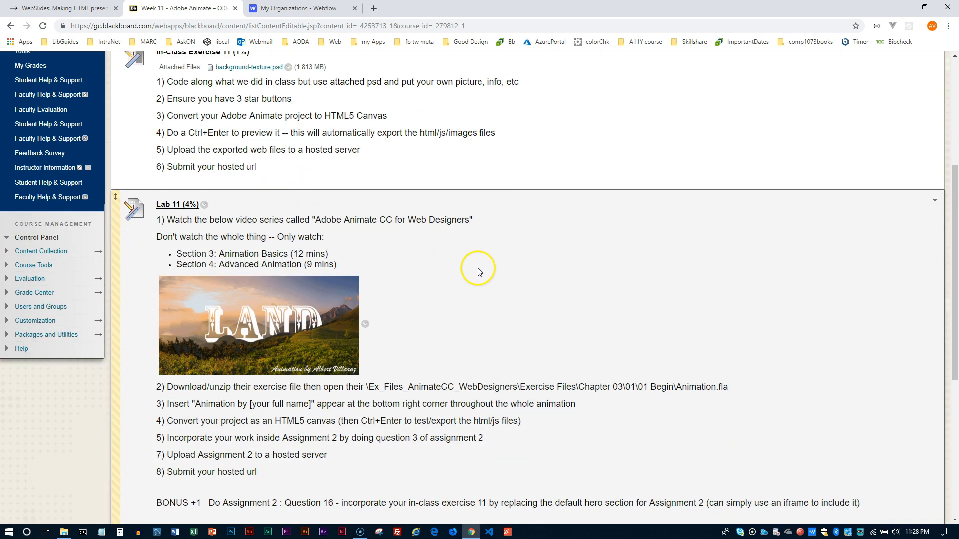
scroll(478, 272, "down", 6)
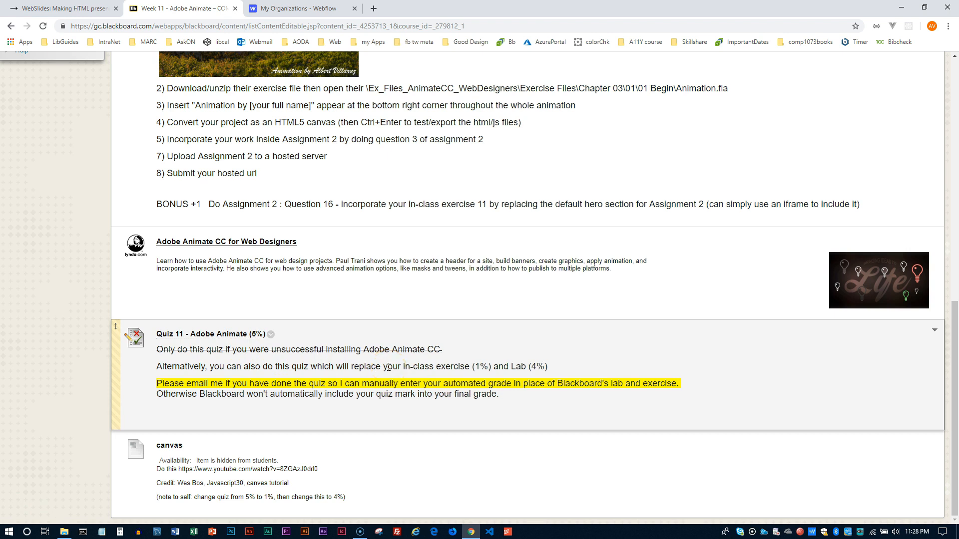
scroll(388, 367, "up", 3)
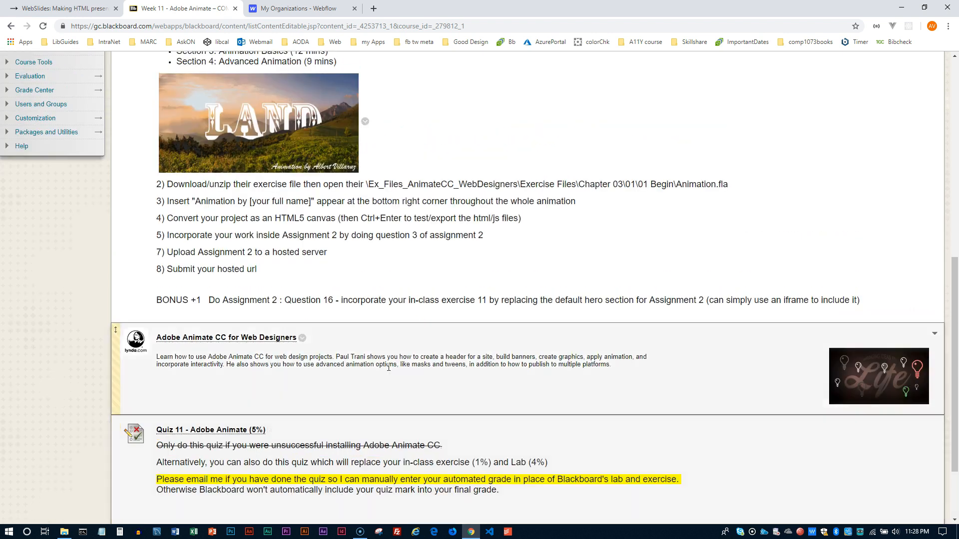
scroll(389, 367, "up", 2)
scroll(350, 360, "down", 4)
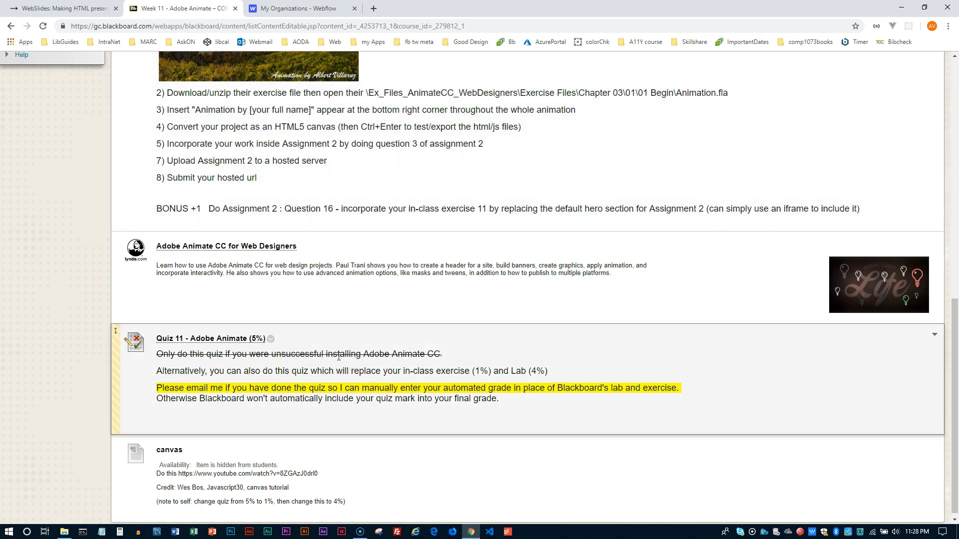
scroll(339, 357, "up", 10)
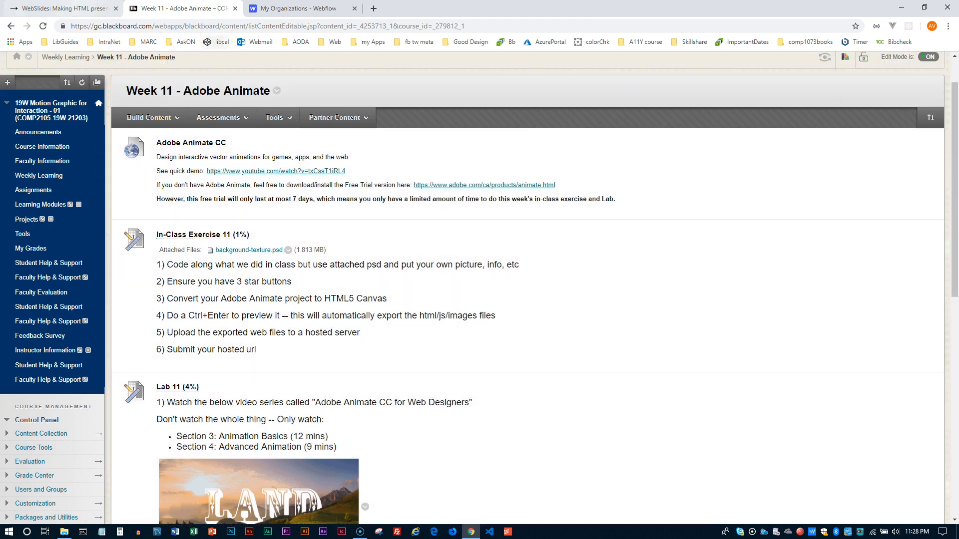
- Switch to the Week 12 Webflow slides and go through them up to the Webflow.com account slide
left_click(70, 8)
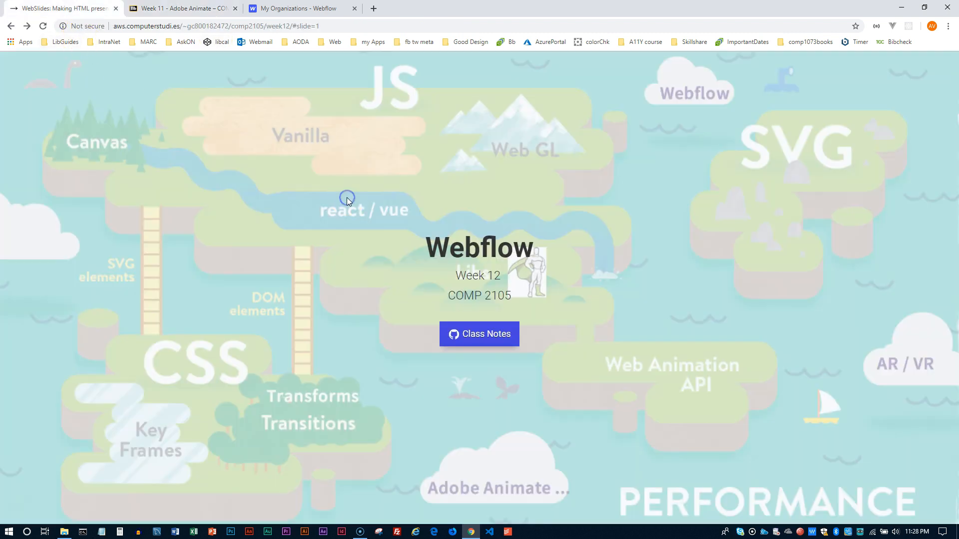
key("Right")
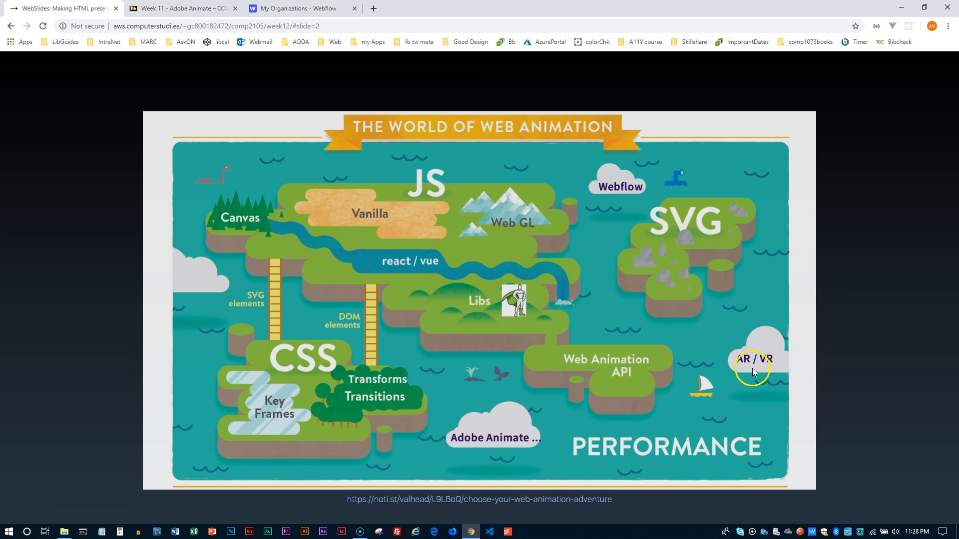
key("Right")
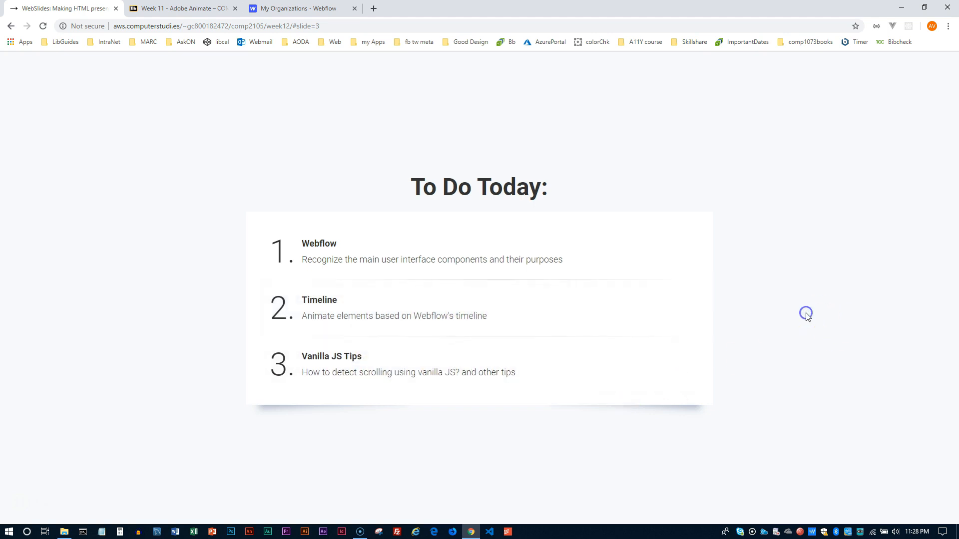
key("Right")
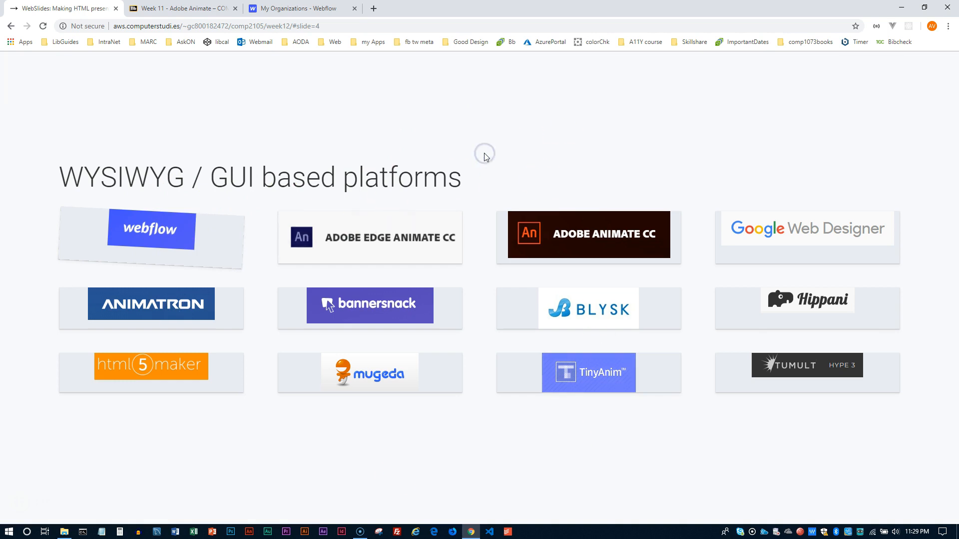
key("Right")
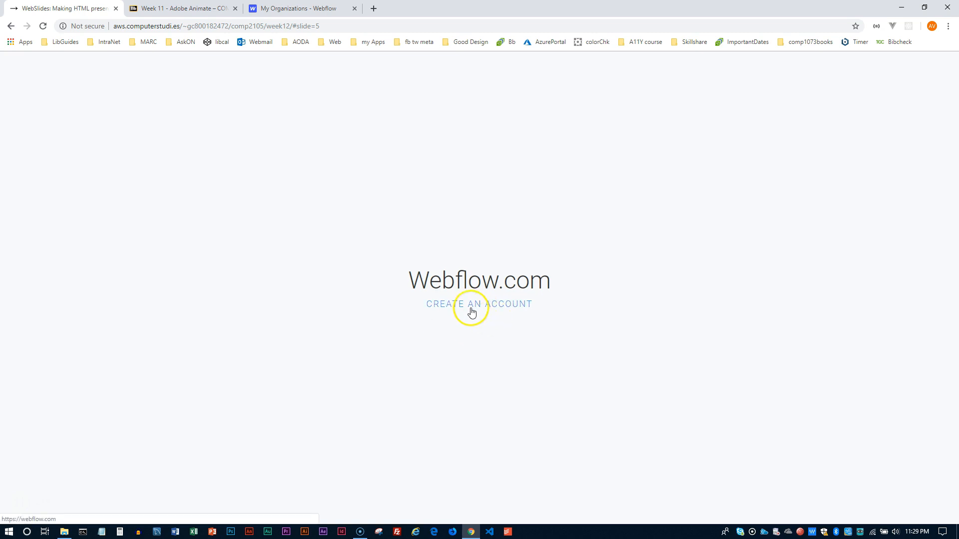
- Return to Blackboard and open the Week 12 - Webflow folder in Weekly Learning to read the Lab 12 instructions
left_click(157, 9)
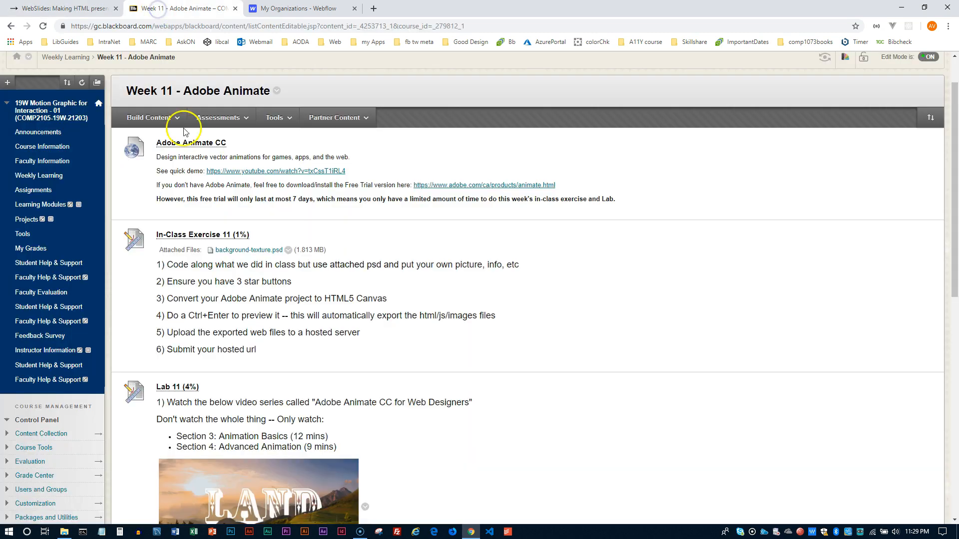
left_click(39, 175)
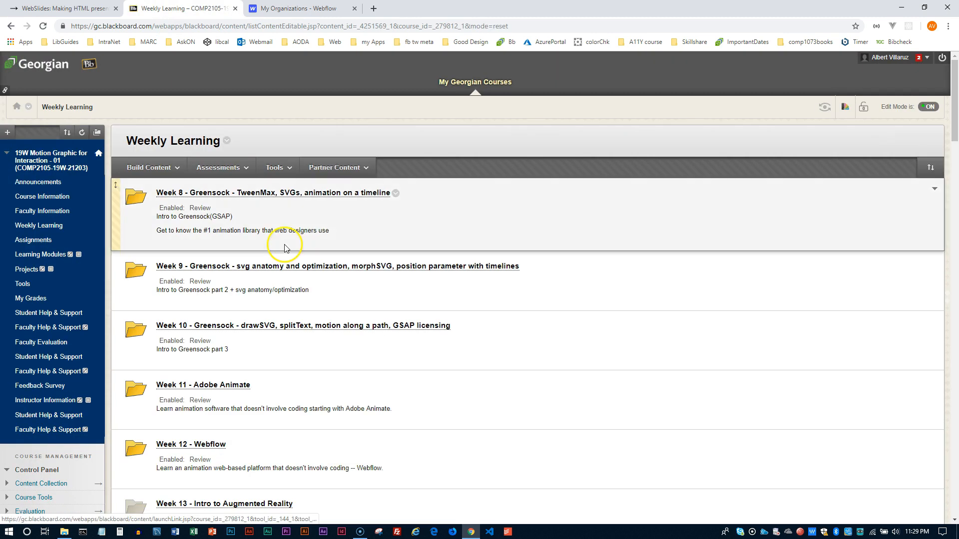
left_click(193, 443)
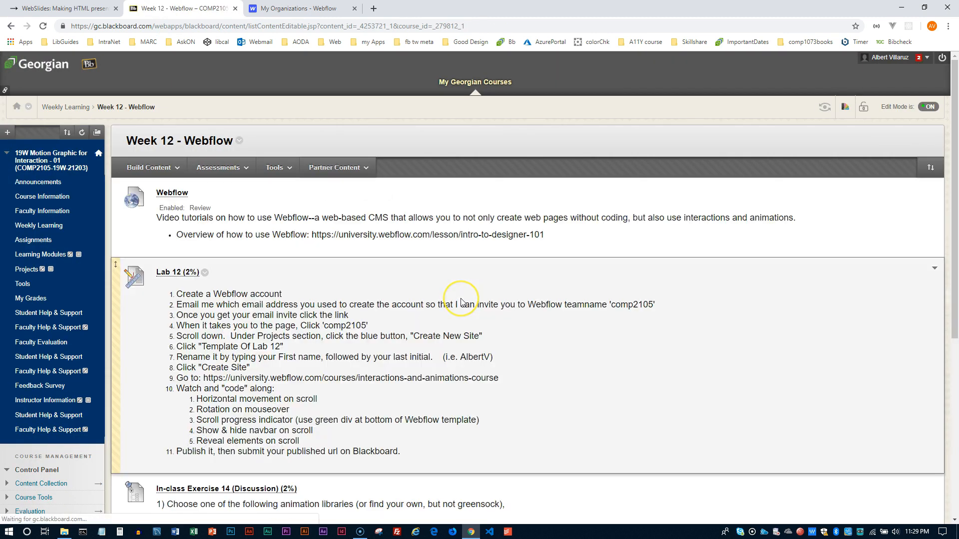
scroll(461, 302, "down", 2)
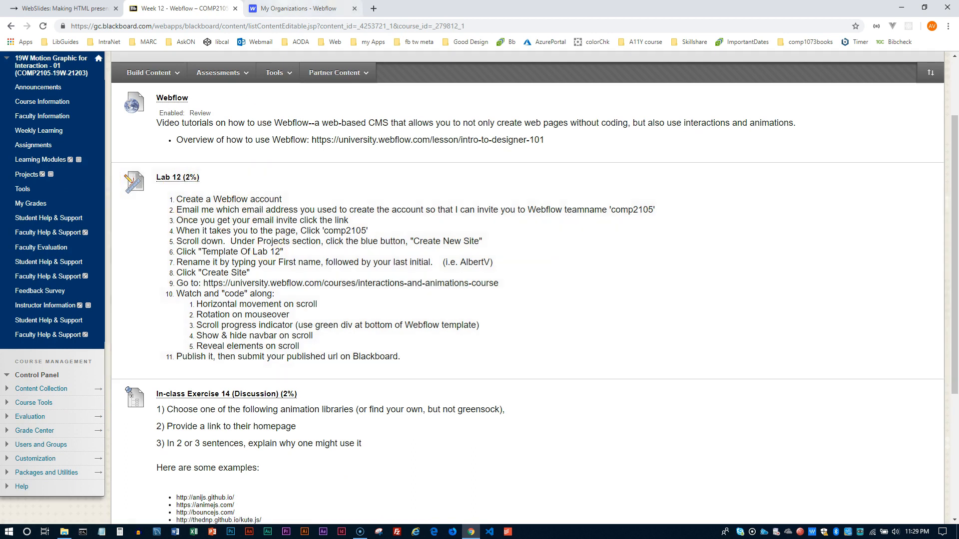
- Switch to Webflow and open the comp2105 team at its Projects section
left_click(298, 8)
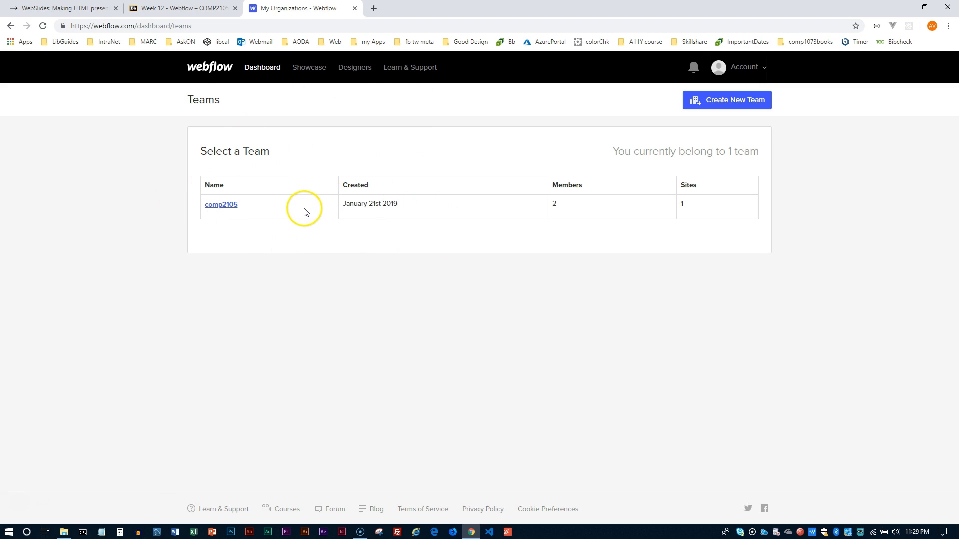
left_click(212, 205)
scroll(150, 325, "down", 2)
scroll(153, 331, "down", 2)
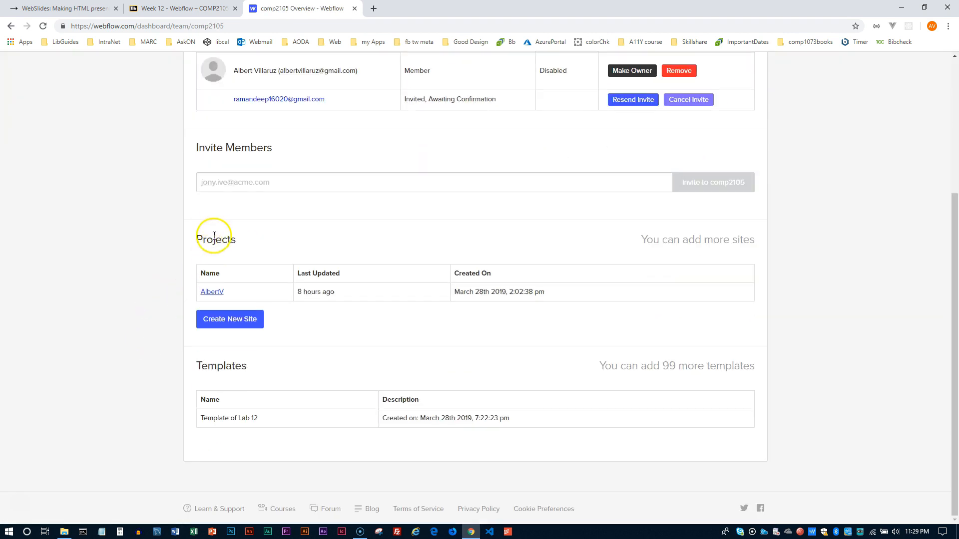
- Start a new site in the comp2105 team based on the "Template Of Lab 12" template
left_click(232, 323)
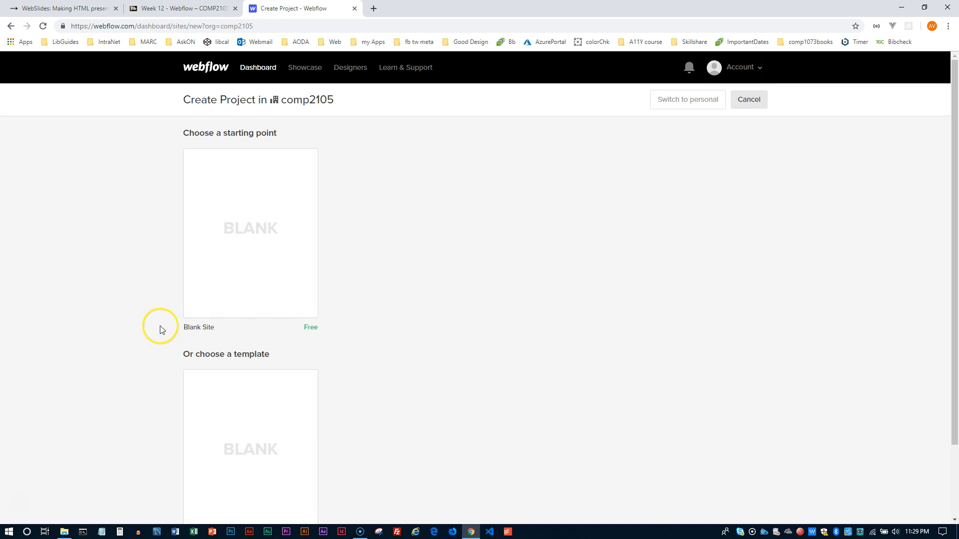
scroll(160, 329, "down", 2)
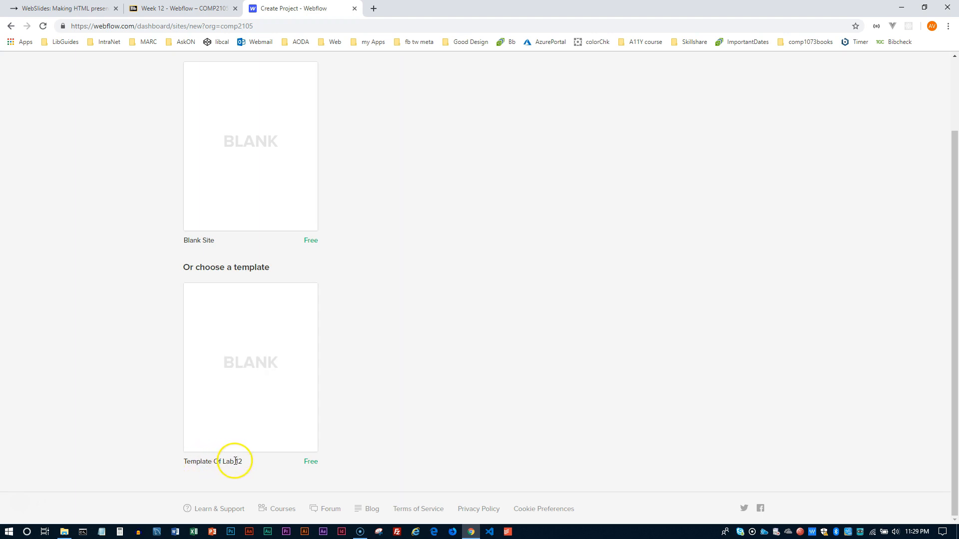
left_click(251, 365)
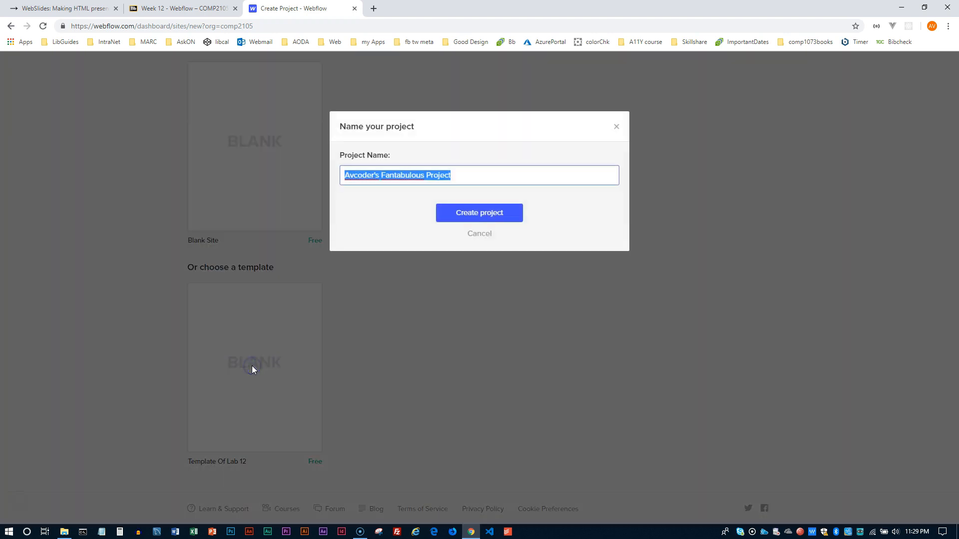
- Replace the suggested project name with the student's first name and last initial, and create the project
left_click(461, 176)
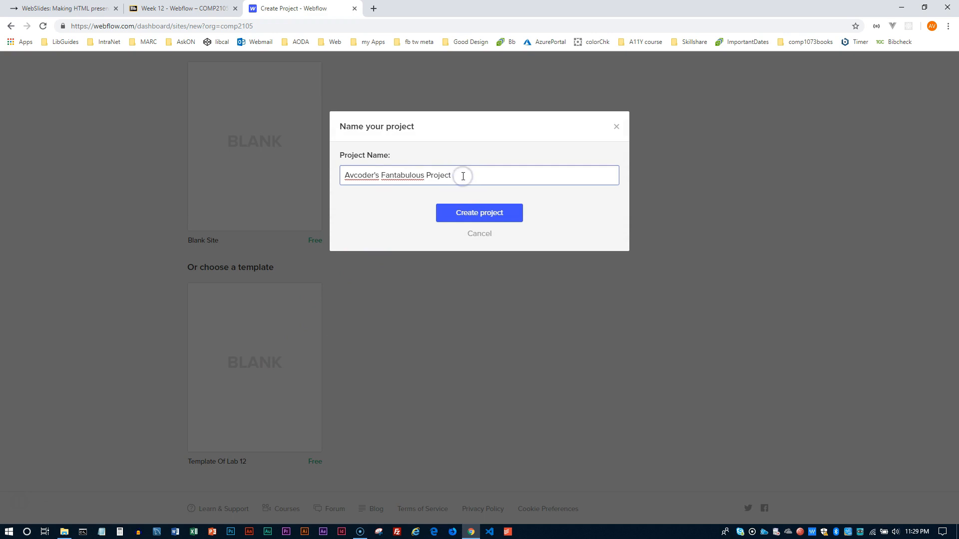
key("BackSpace")
key("BackSpace")
key("BackSpace")
key("BackSpace")
key("BackSpace")
key("BackSpace")
key("BackSpace")
key("BackSpace")
key("BackSpace")
key("BackSpace")
key("BackSpace")
key("BackSpace")
key("BackSpace")
key("BackSpace")
key("BackSpace")
key("BackSpace")
key("BackSpace")
key("BackSpace")
key("BackSpace")
key("BackSpace")
type("Albert")
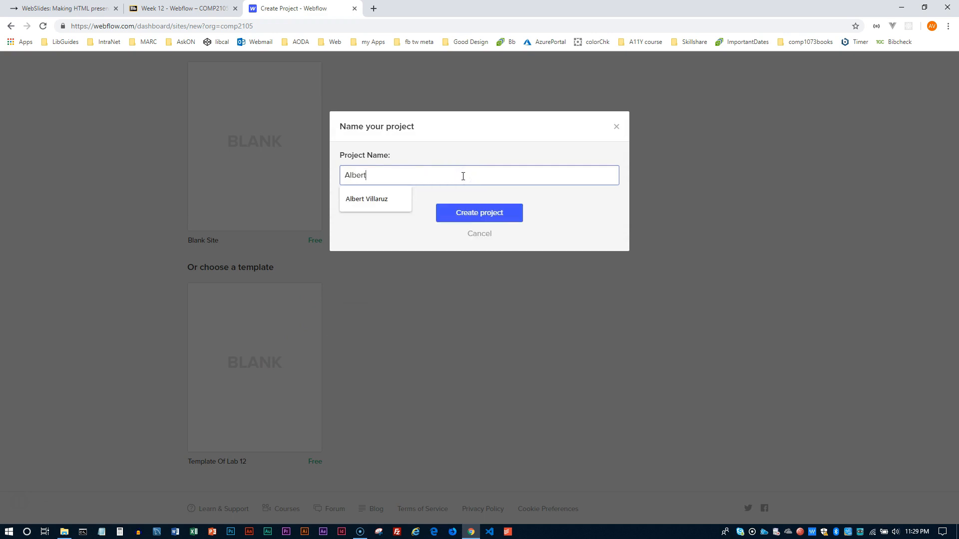
type("V")
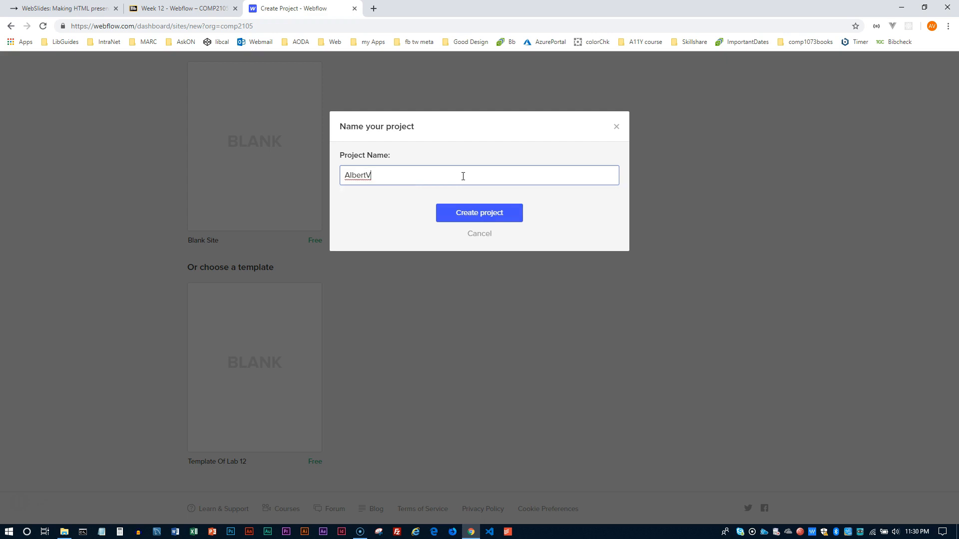
left_click(491, 212)
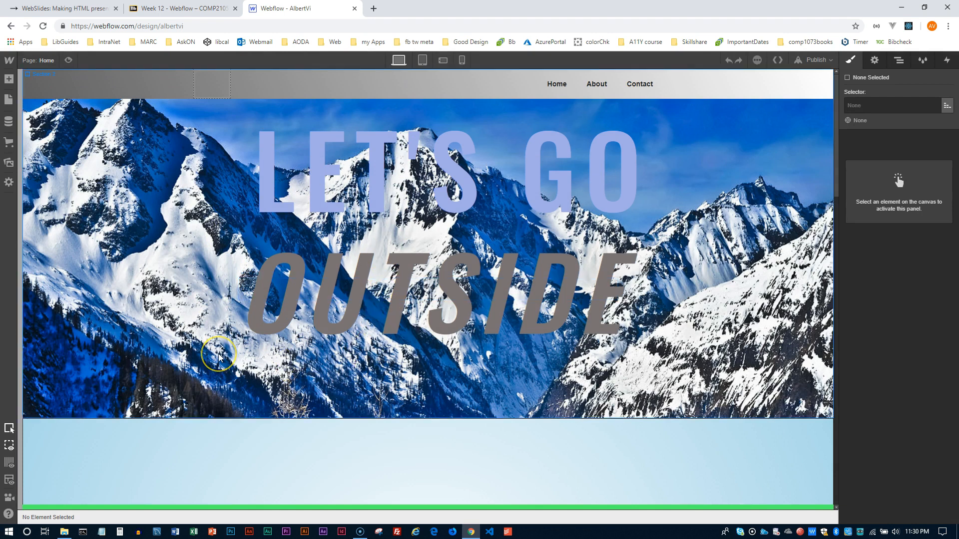
- Look through the new site's Home page in the Designer and return to the Lab 12 instructions in Blackboard
scroll(218, 357, "down", 1)
scroll(218, 357, "down", 10)
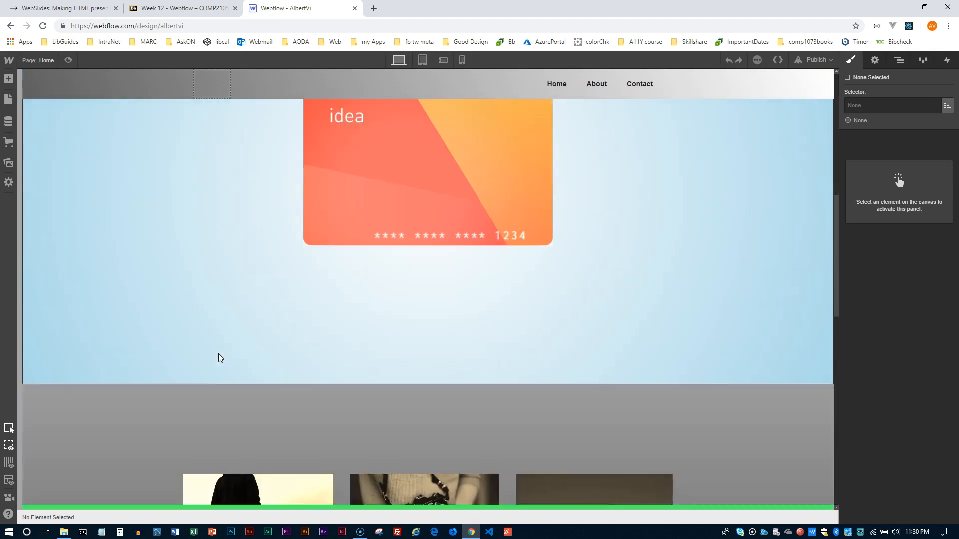
scroll(219, 354, "down", 7)
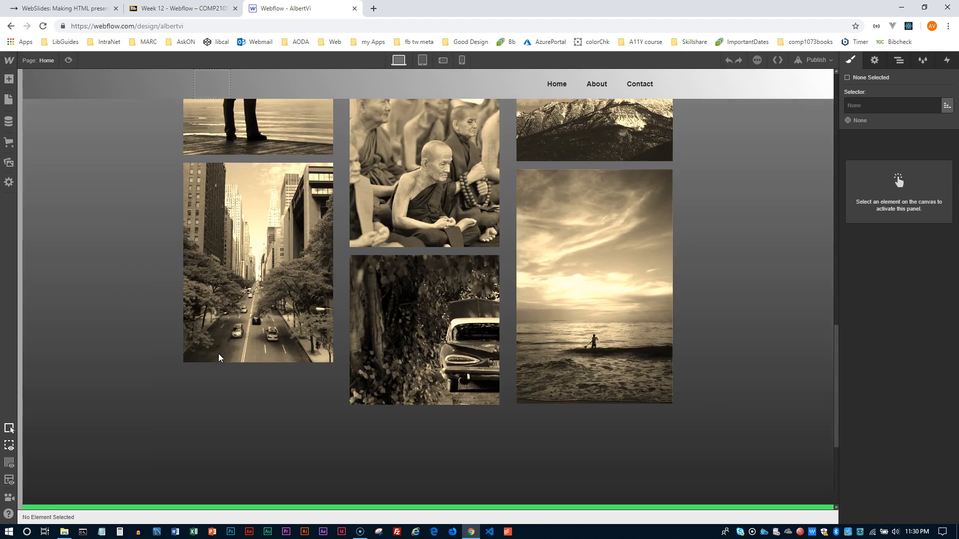
scroll(218, 355, "up", 9)
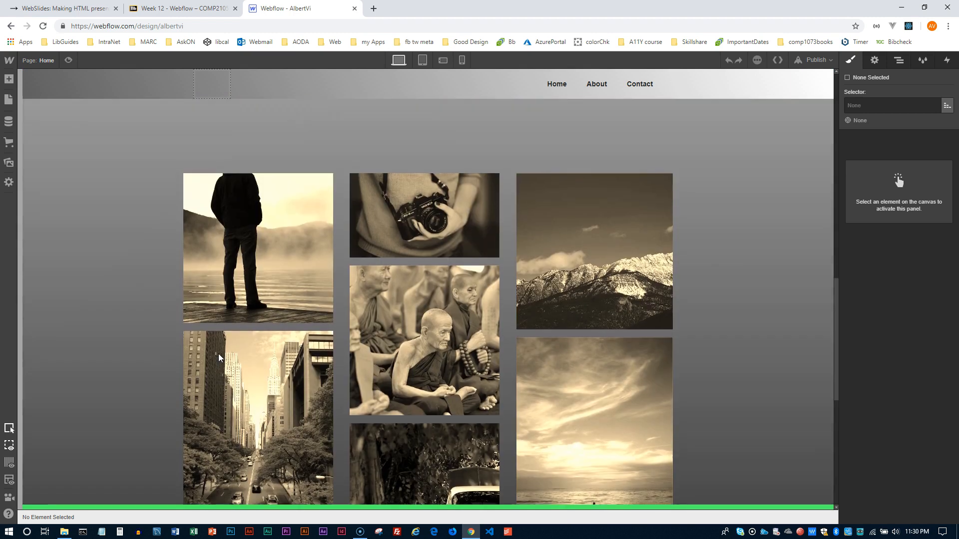
scroll(218, 355, "down", 2)
scroll(218, 355, "up", 10)
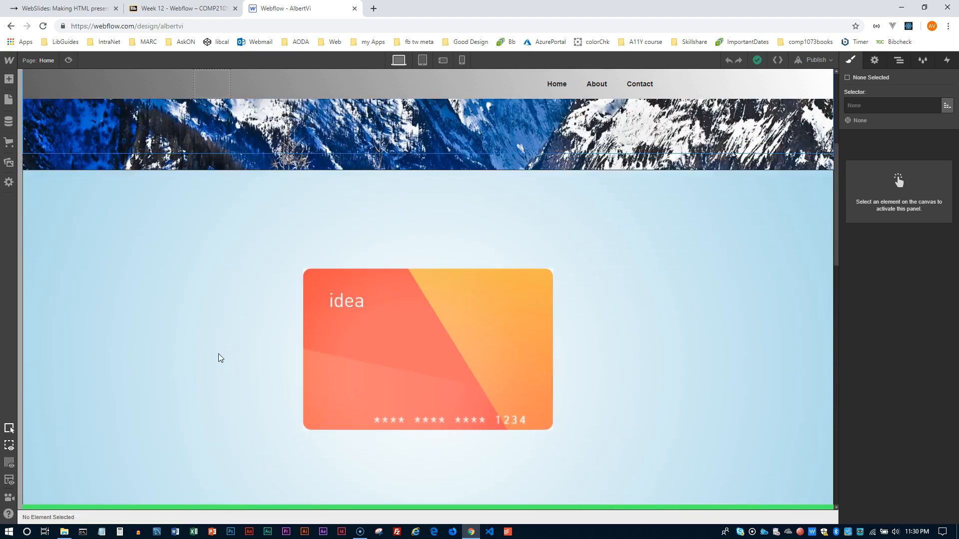
scroll(218, 356, "up", 1)
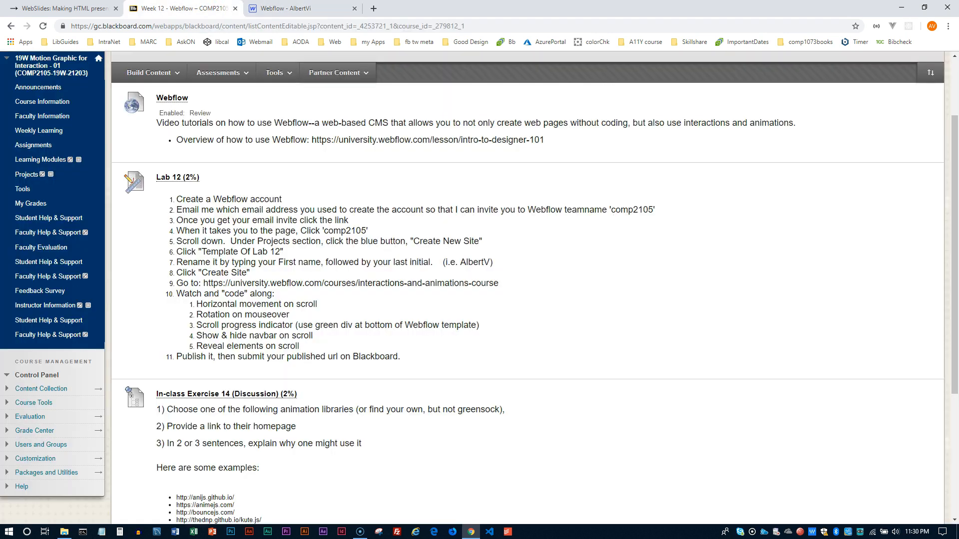
left_click(180, 8)
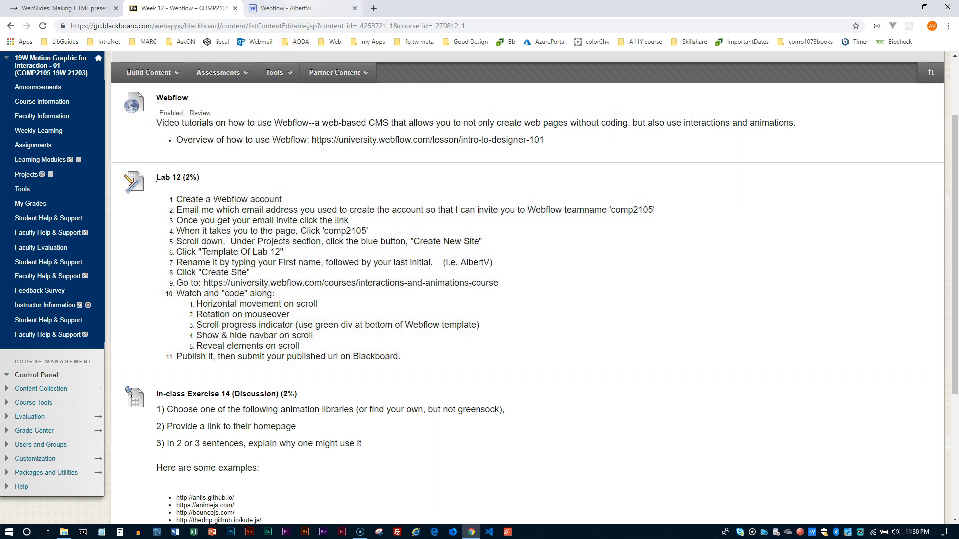
- Compare the Home page's hero text and idea card in the Webflow Designer with the first interactions listed in Lab 12
left_click(290, 8)
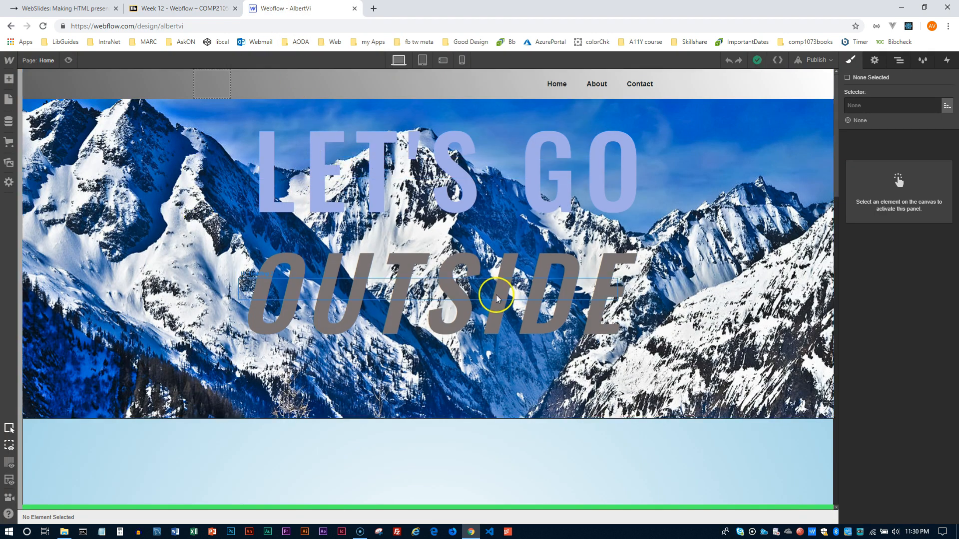
left_click(204, 14)
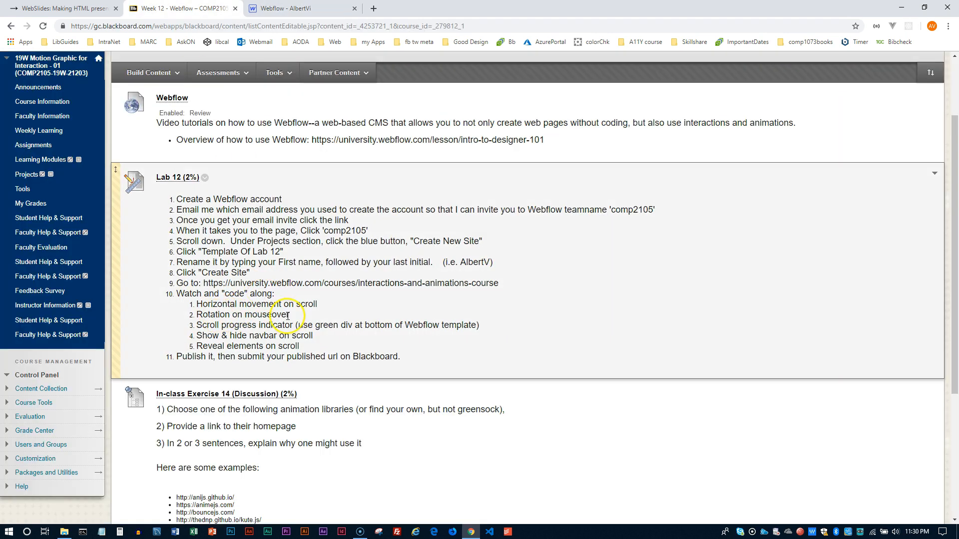
left_click(285, 8)
scroll(353, 320, "down", 2)
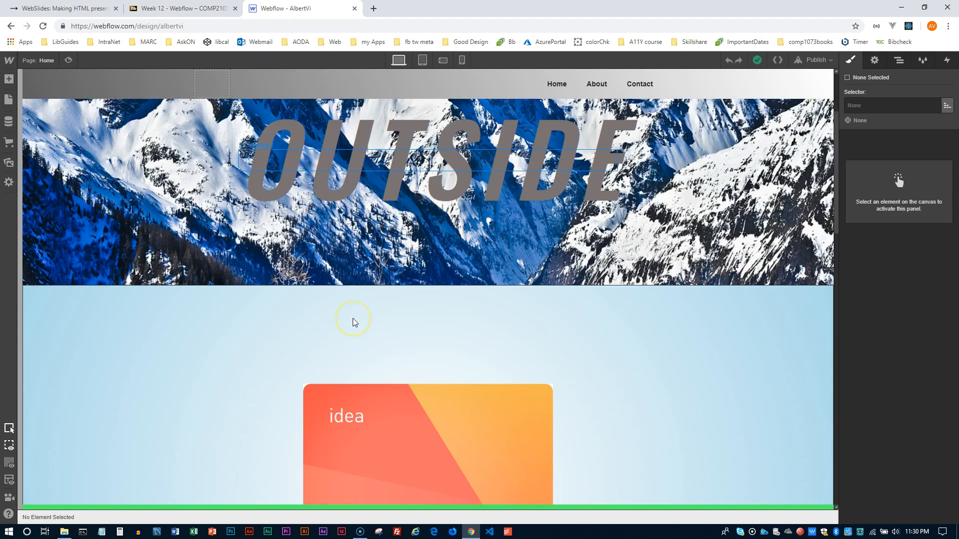
scroll(353, 319, "down", 4)
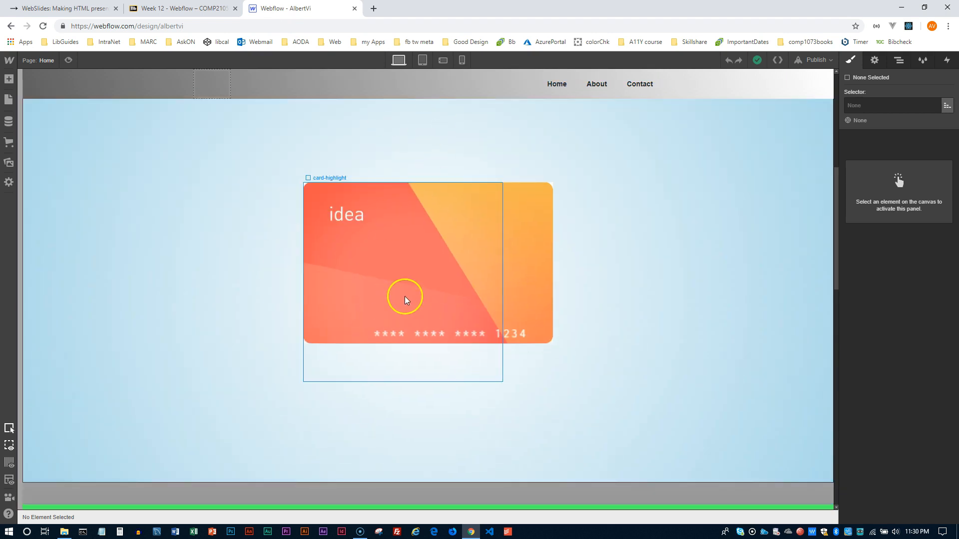
left_click(220, 9)
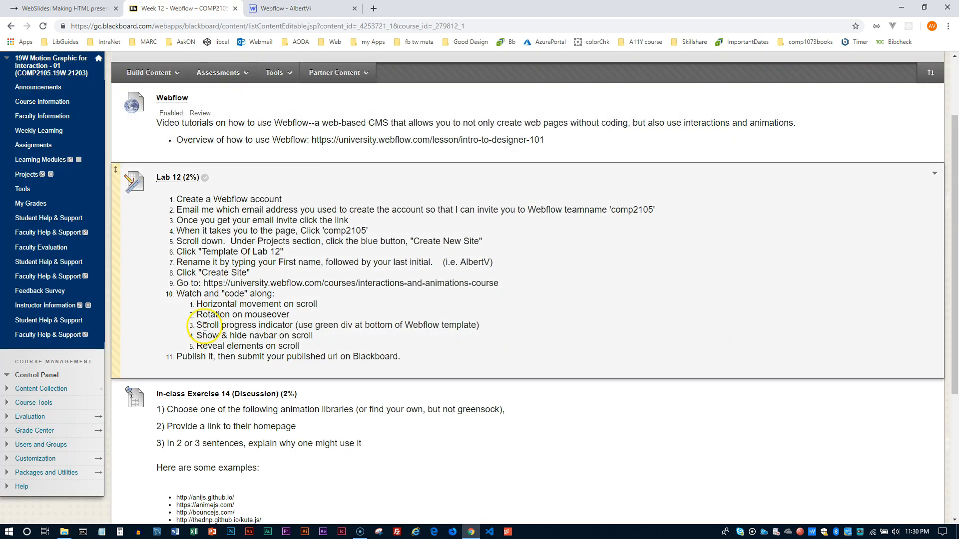
- Compare the template's green progress div, navbar and photo gallery with the remaining interactions listed in the Lab 12 instructions
left_click(285, 9)
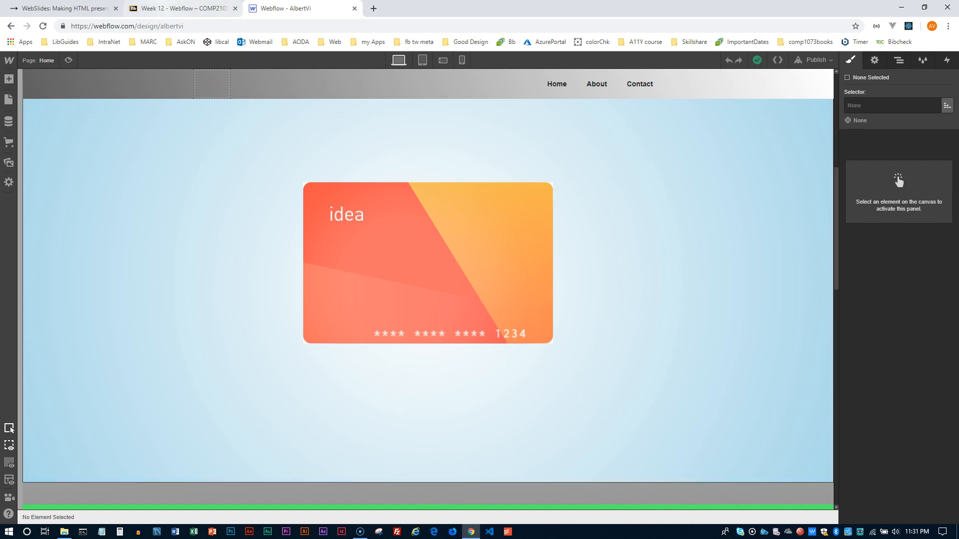
left_click(180, 8)
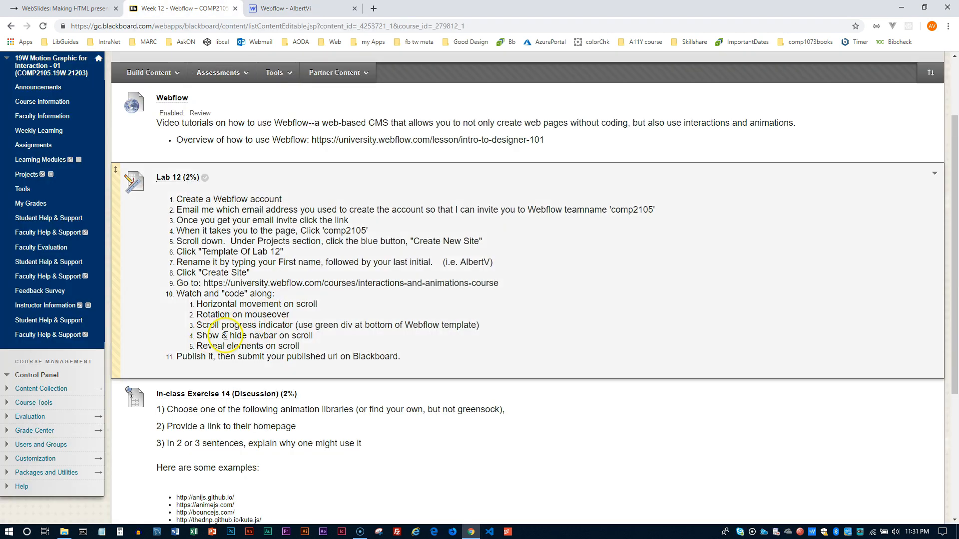
left_click(280, 9)
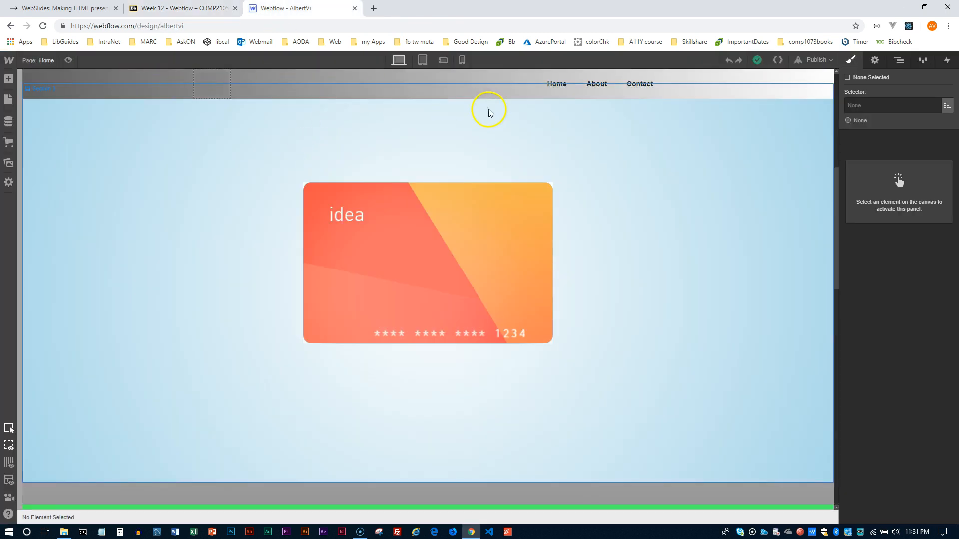
left_click(180, 8)
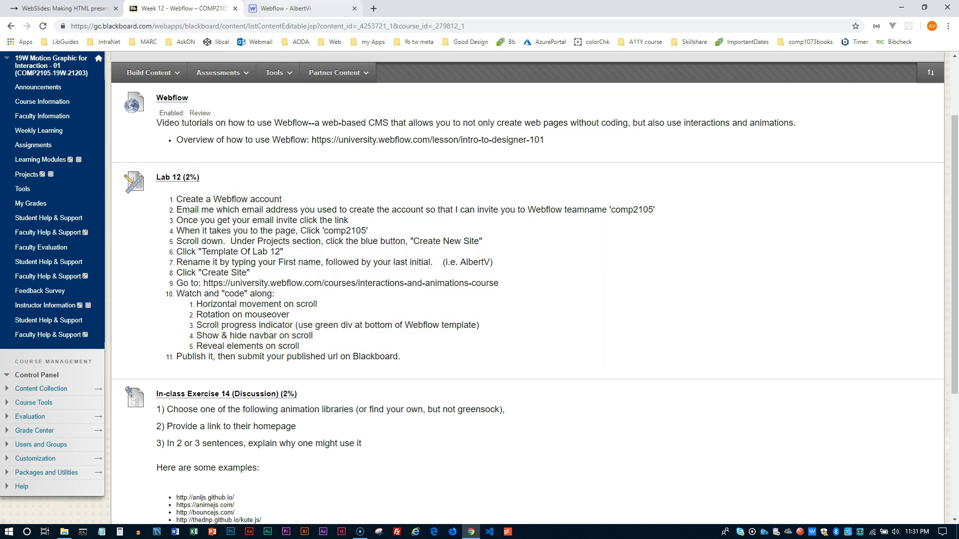
key("ctrl+Tab")
scroll(482, 366, "down", 5)
scroll(484, 369, "down", 5)
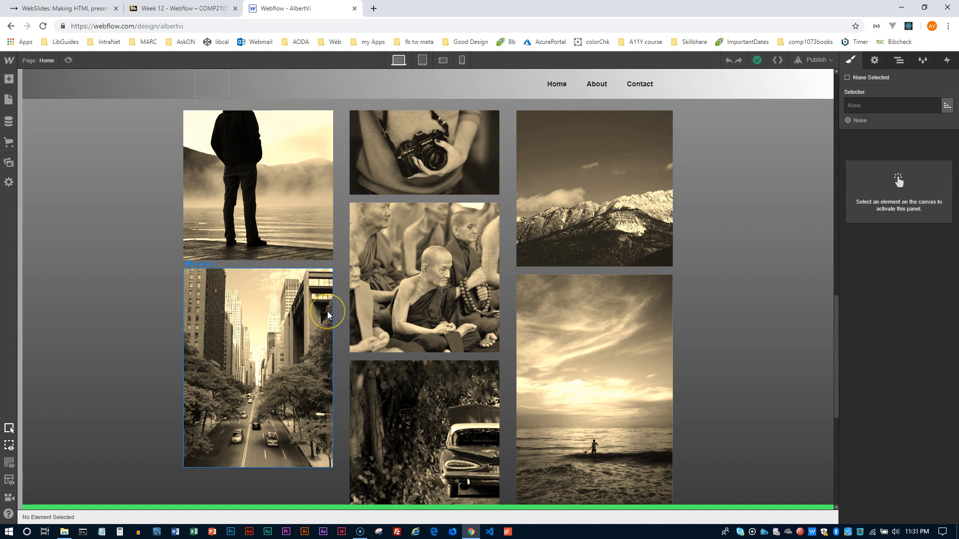
key("ctrl+shift+Tab")
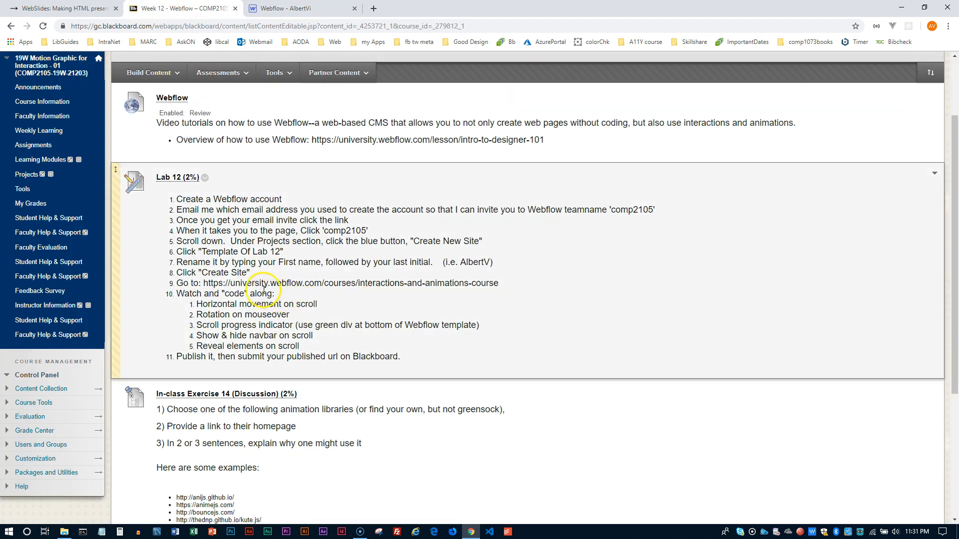
- Open university.webflow.com/courses/interactions-and-animations-course in a new browser tab and examine the course outline's interactions examples
left_click(376, 8)
type("universi")
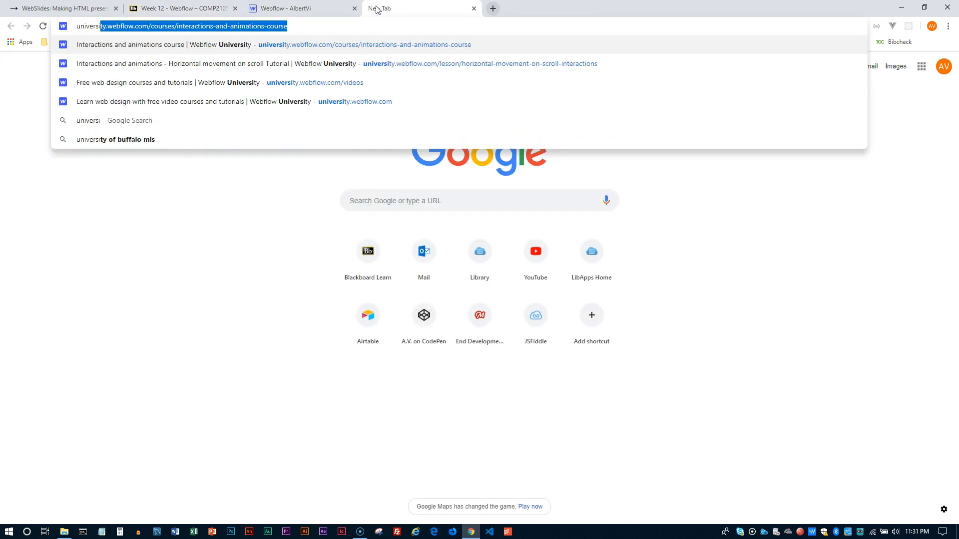
key("Return")
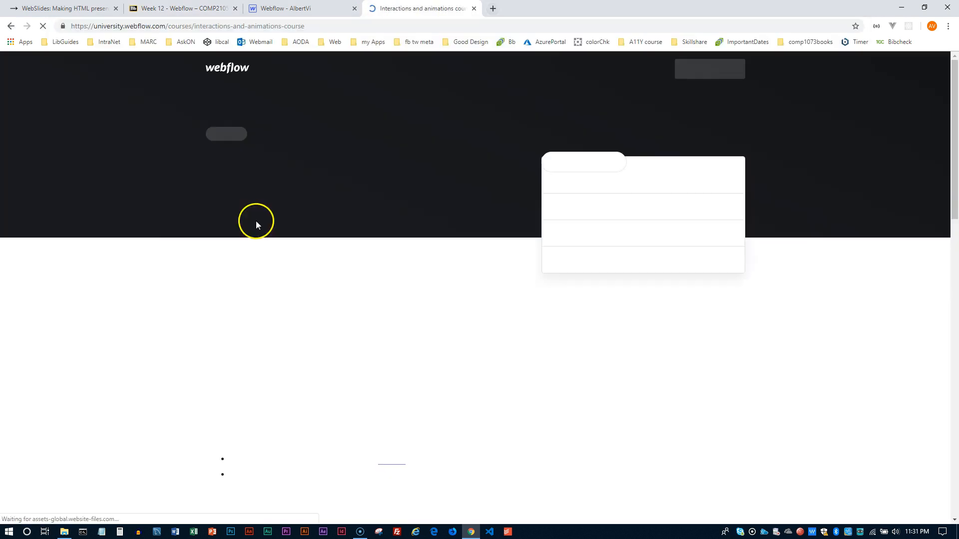
scroll(200, 290, "down", 8)
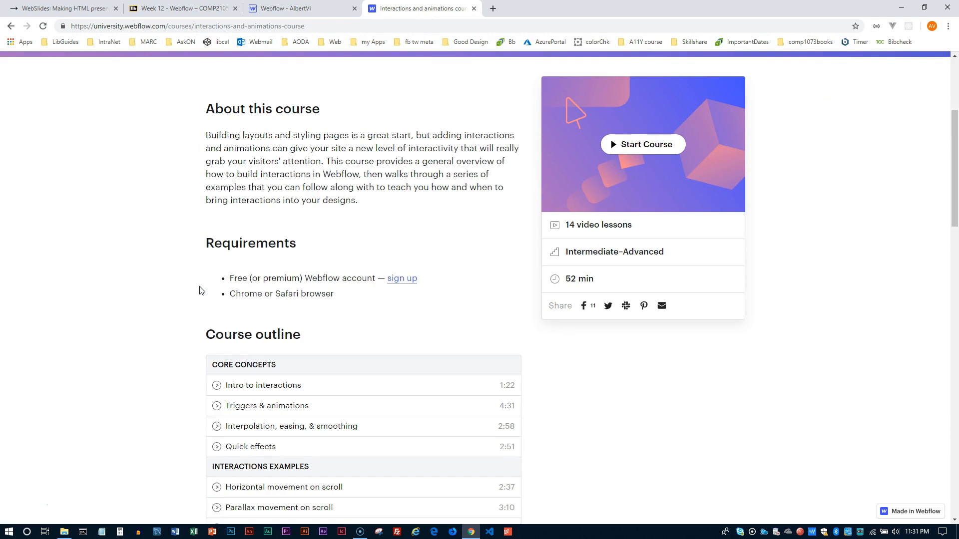
scroll(200, 290, "down", 1)
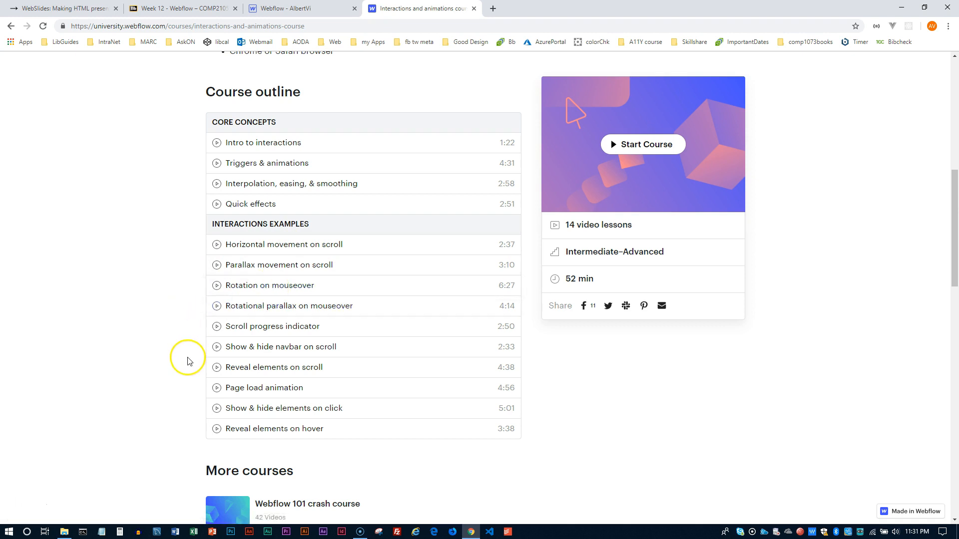
- Check the publishing instruction in Lab 12, then publish the new Webflow site to its webflow.io subdomain
left_click(180, 8)
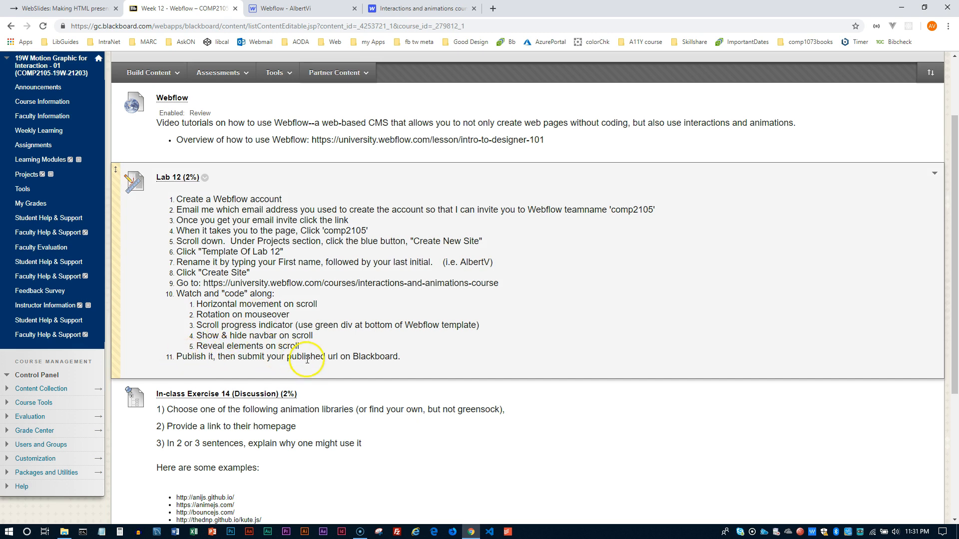
key("ctrl+Tab")
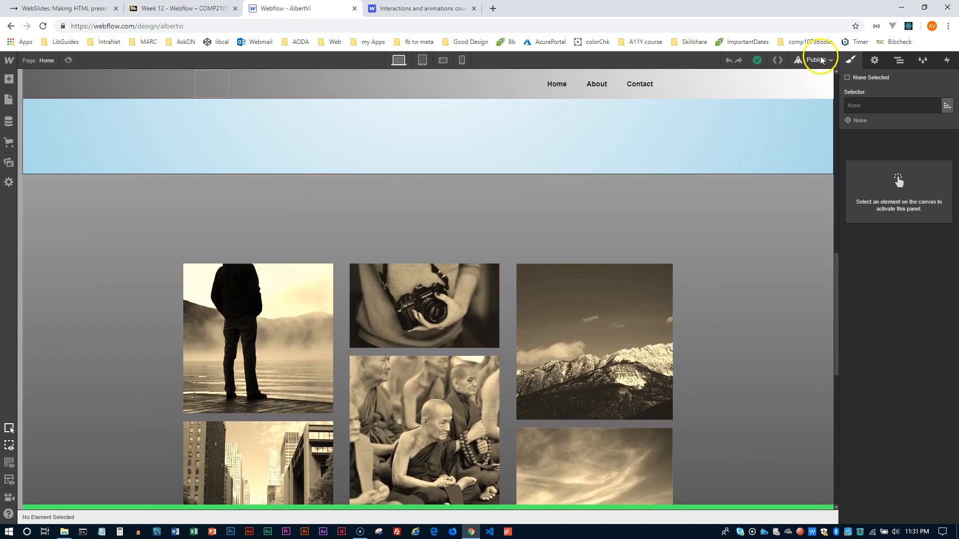
left_click(822, 62)
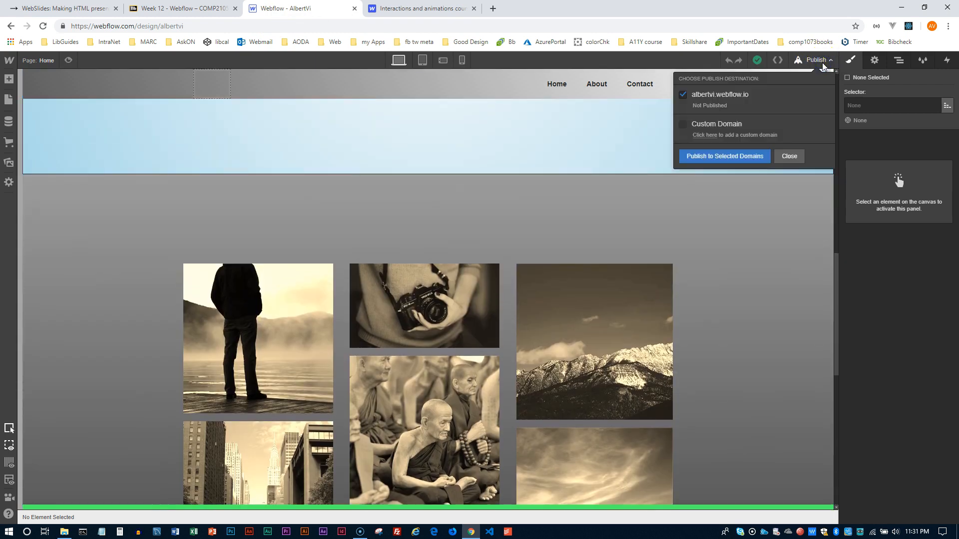
left_click(721, 158)
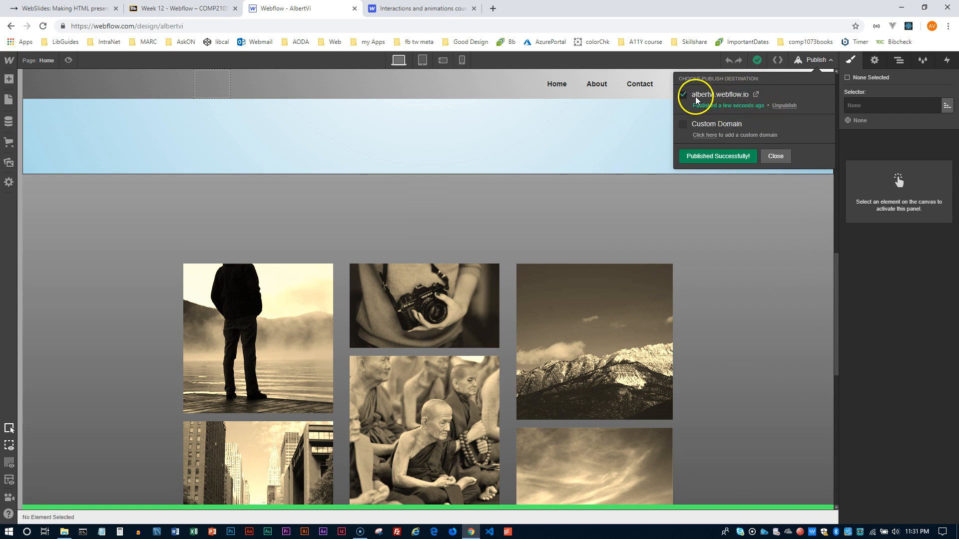
- Open the published site, select its URL as the address for submission, look through the page and close it
left_click(757, 96)
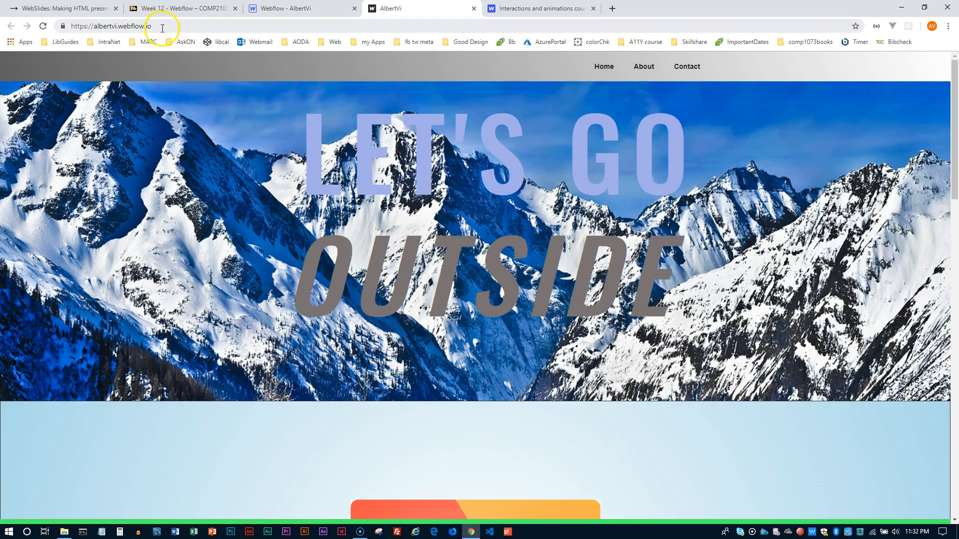
left_click(162, 28)
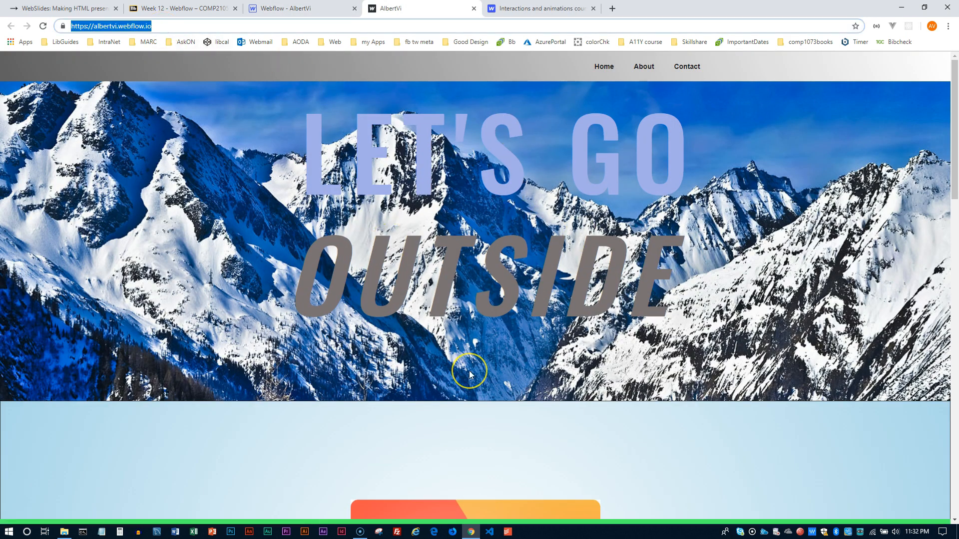
scroll(469, 371, "down", 10)
scroll(469, 370, "down", 5)
scroll(469, 371, "up", 9)
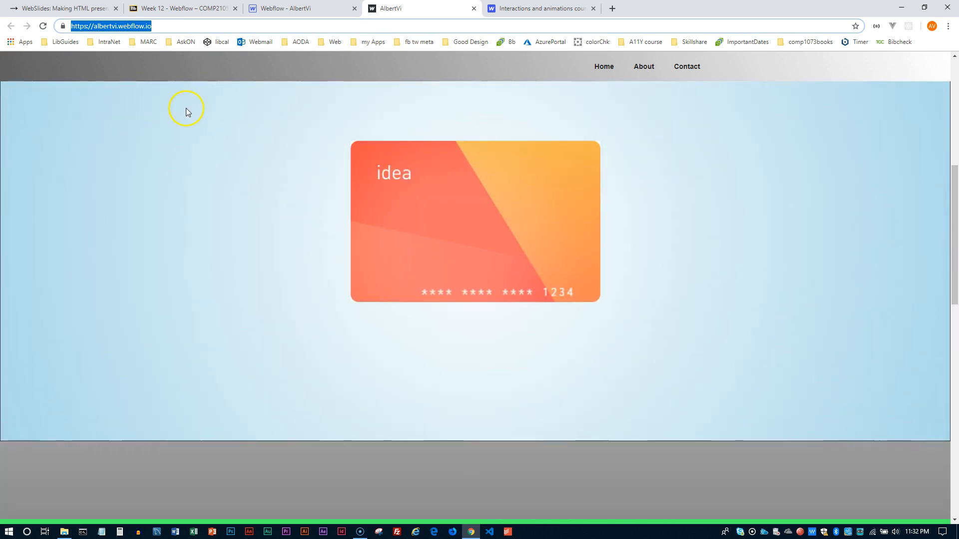
left_click(124, 28)
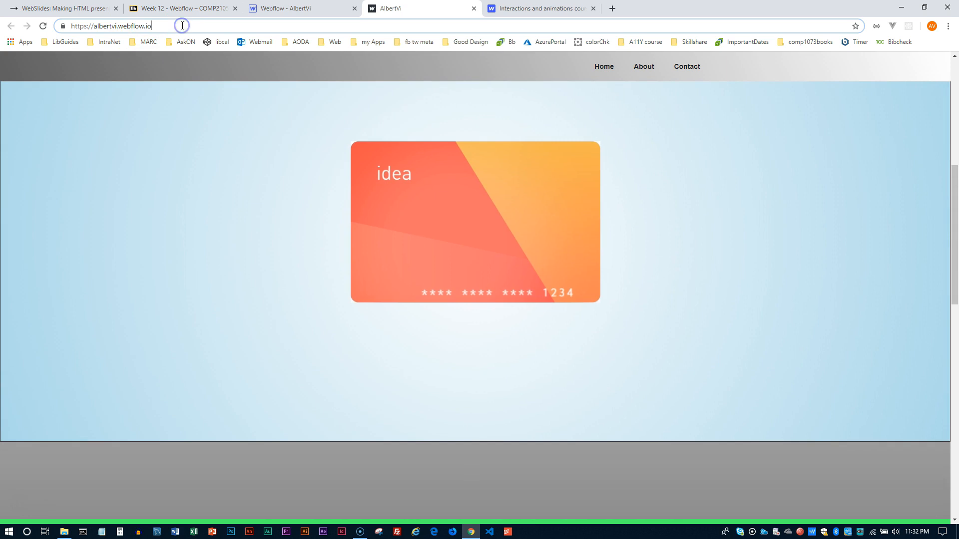
left_click(473, 8)
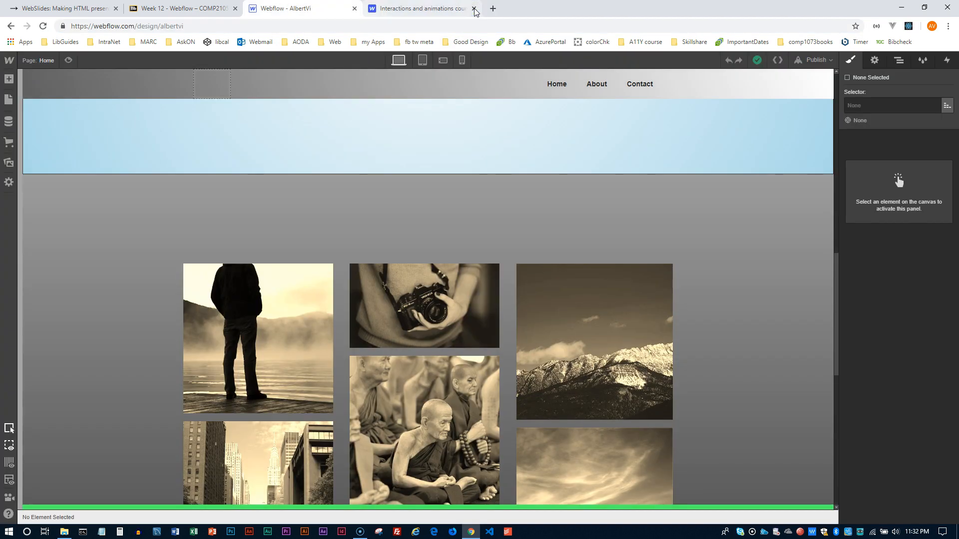
- Return to the Week 12 page in Blackboard and read In-class Exercise 14 with its example animation libraries
left_click(180, 8)
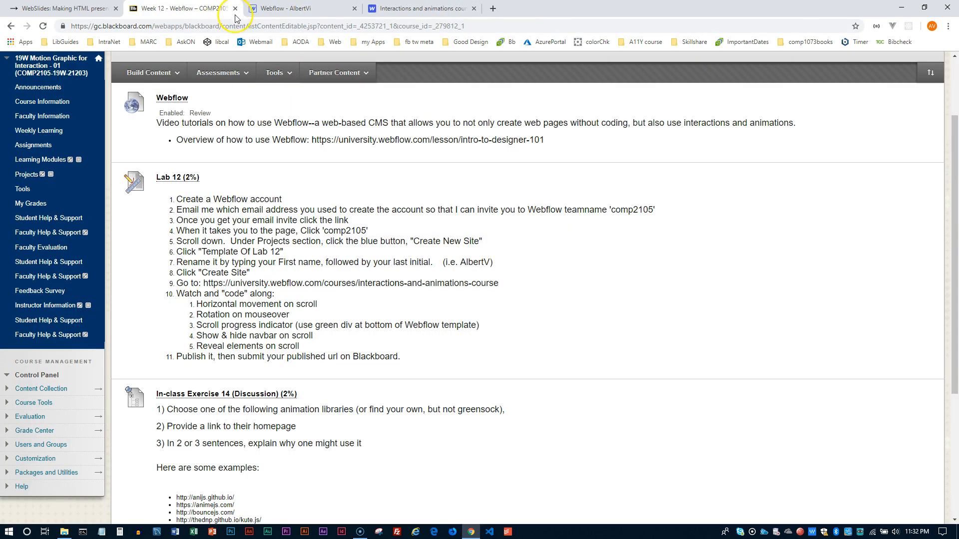
scroll(507, 253, "down", 2)
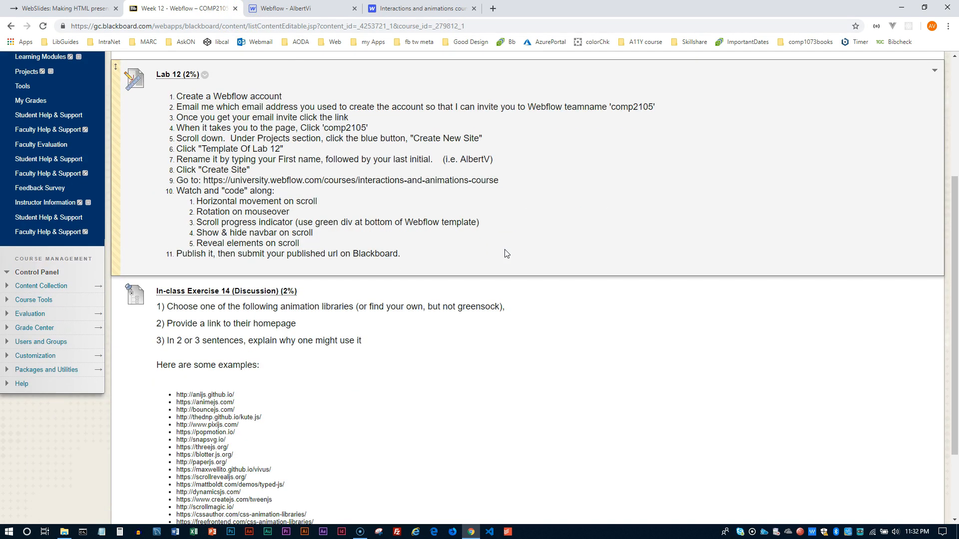
scroll(506, 253, "down", 2)
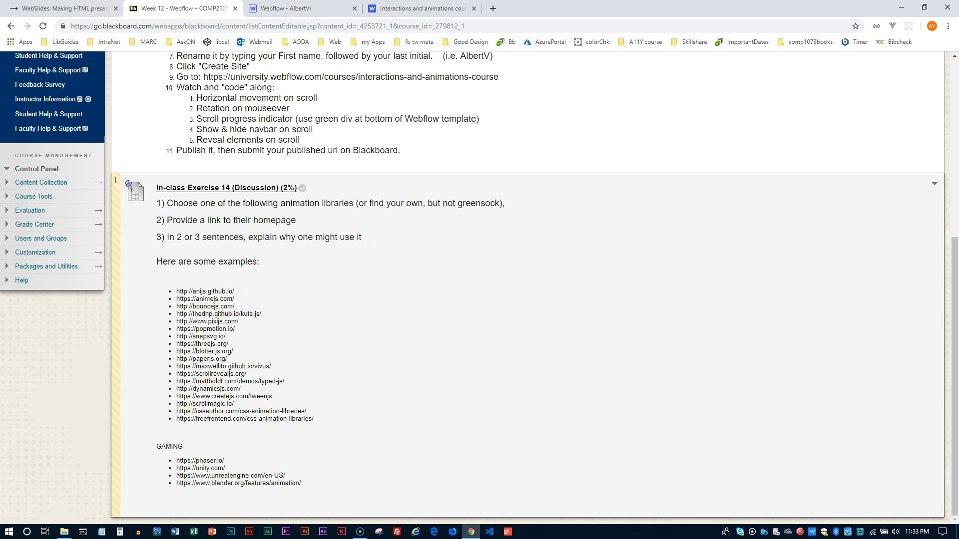
scroll(448, 363, "up", 5)
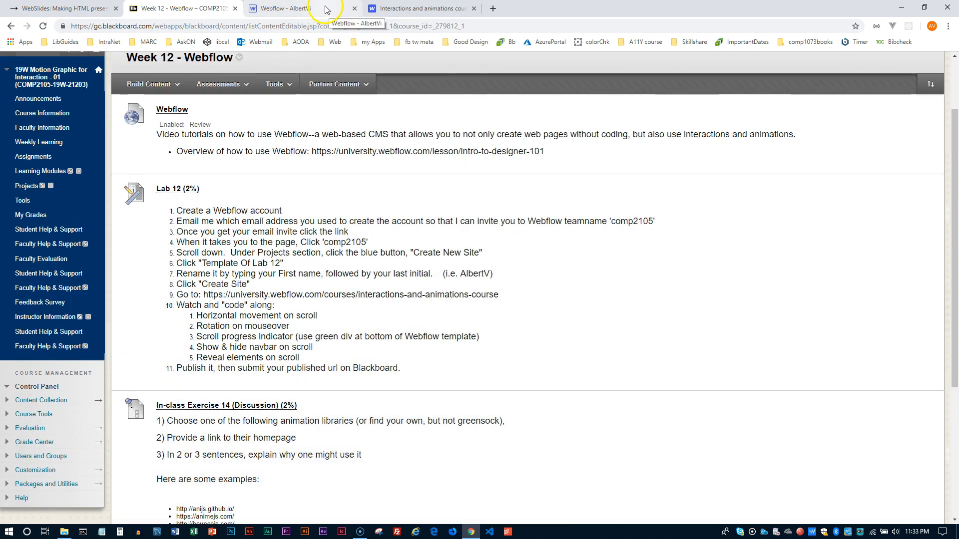
- Switch back to Webflow, leave the Designer and open the dashboard of all projects
left_click(422, 8)
left_click(299, 9)
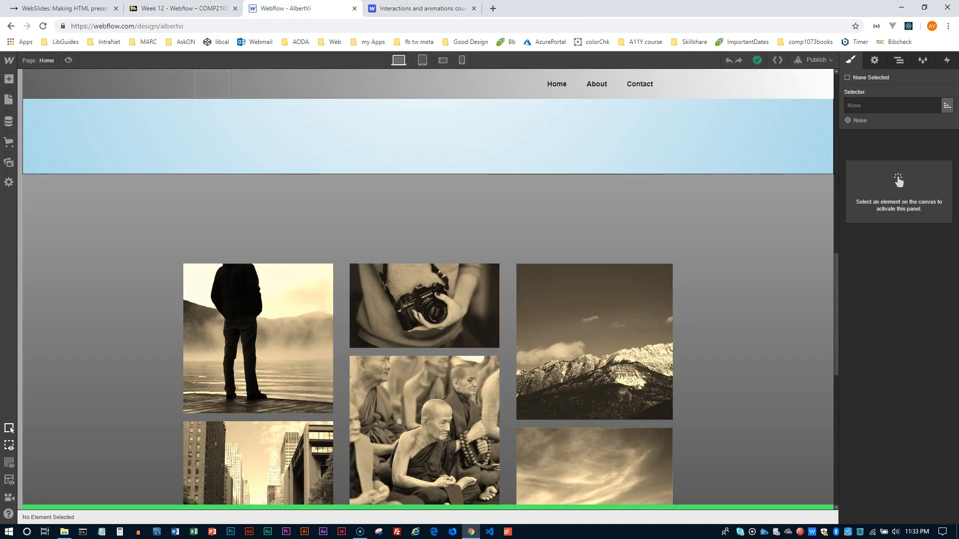
left_click(11, 26)
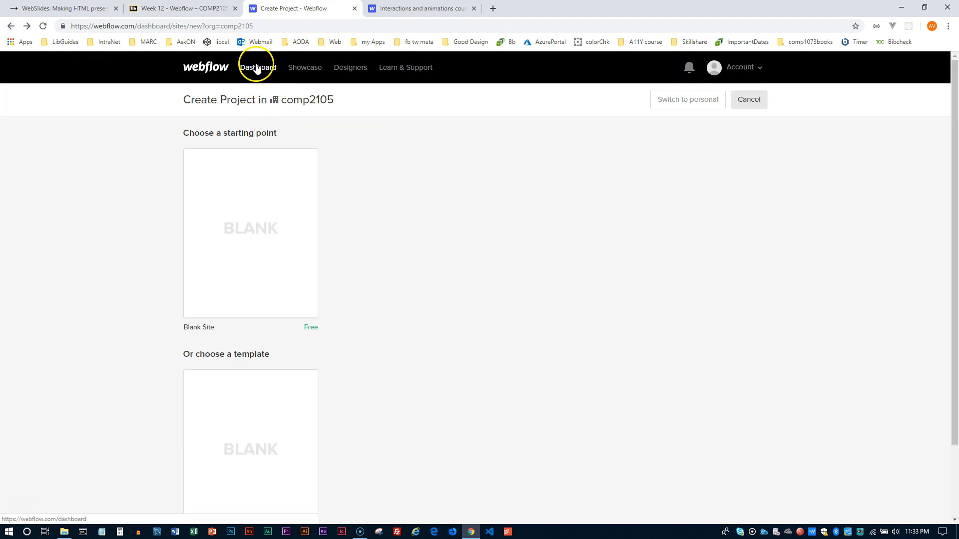
left_click(259, 70)
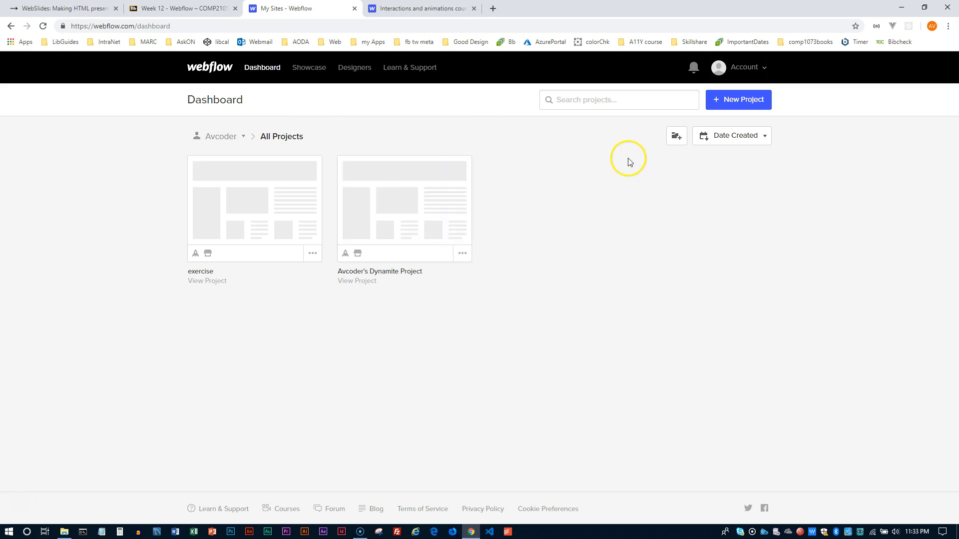
- Open the comp2105 team from the account's teams and open the newly created site's project settings
left_click(745, 68)
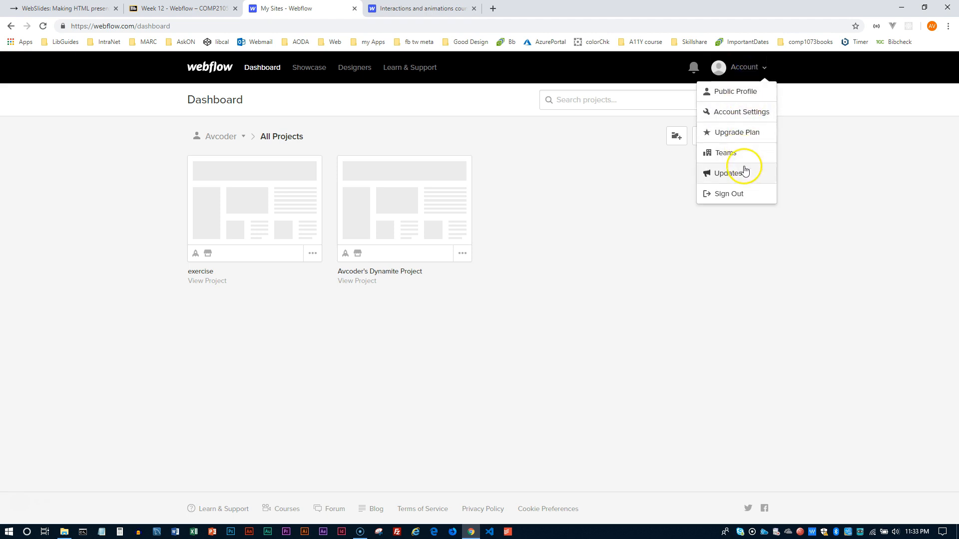
left_click(731, 151)
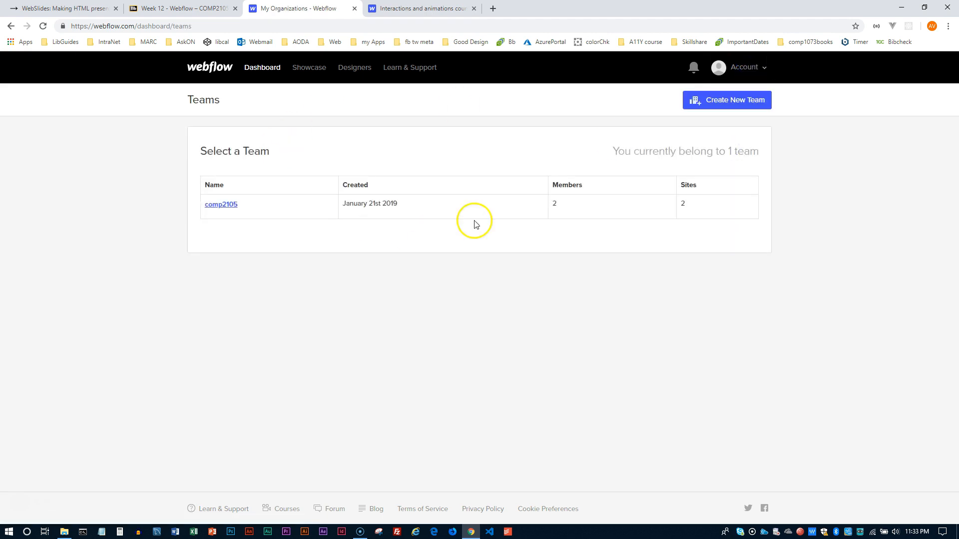
left_click(231, 205)
scroll(145, 307, "down", 3)
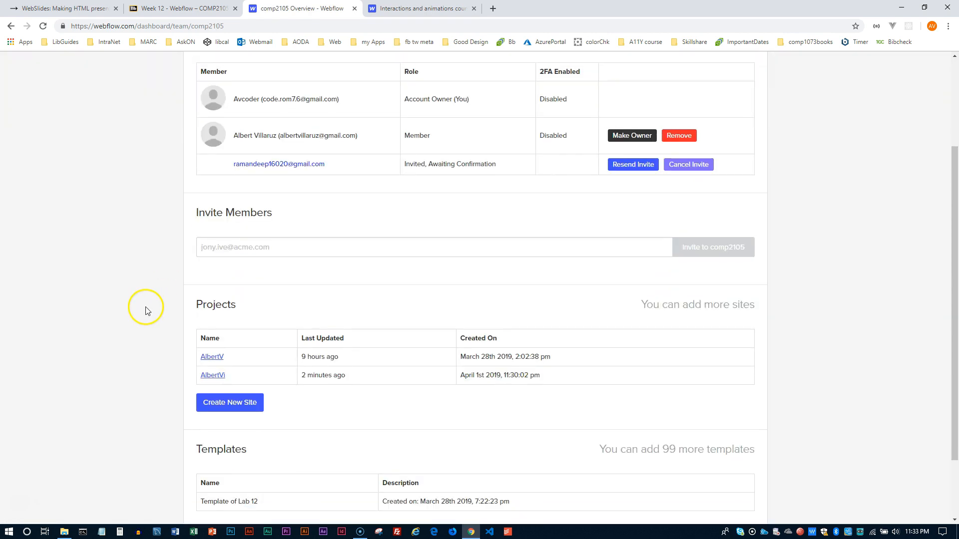
left_click(211, 376)
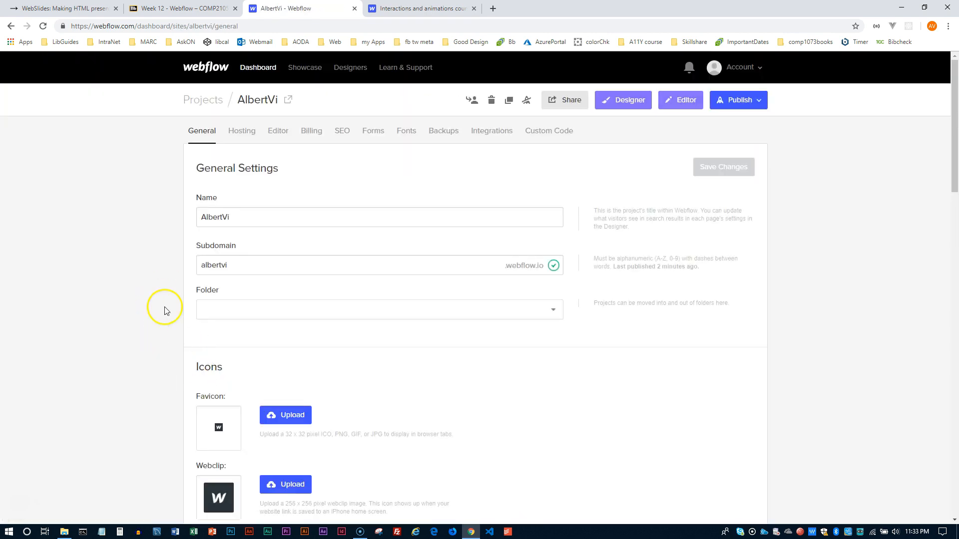
- Open the site in the Designer and look through the home page's hero and card sections
left_click(614, 106)
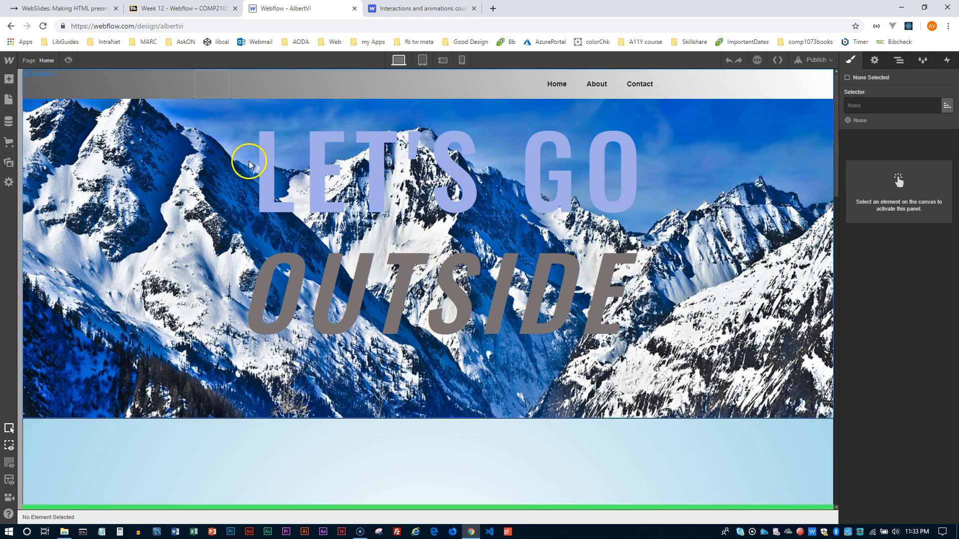
scroll(380, 324, "down", 3)
scroll(379, 327, "down", 5)
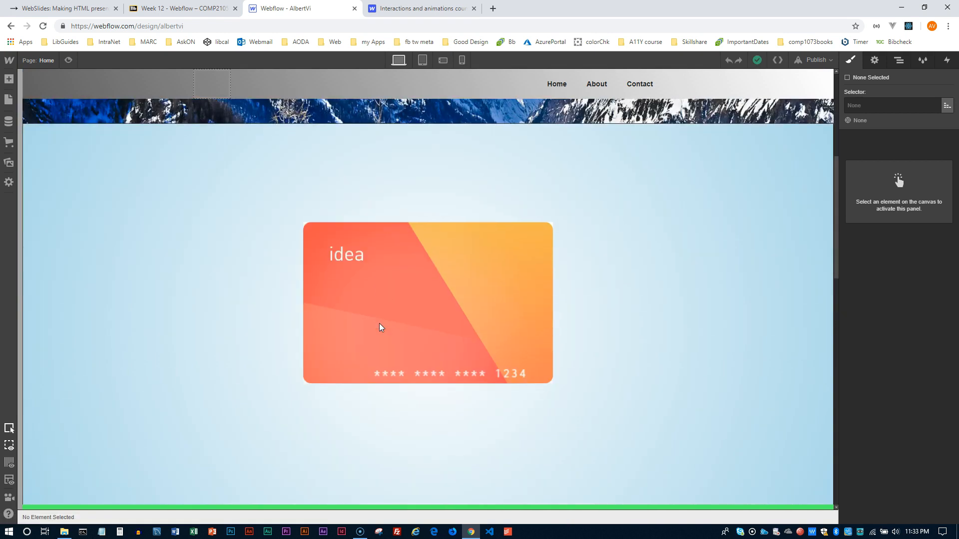
scroll(380, 328, "up", 6)
scroll(379, 328, "up", 2)
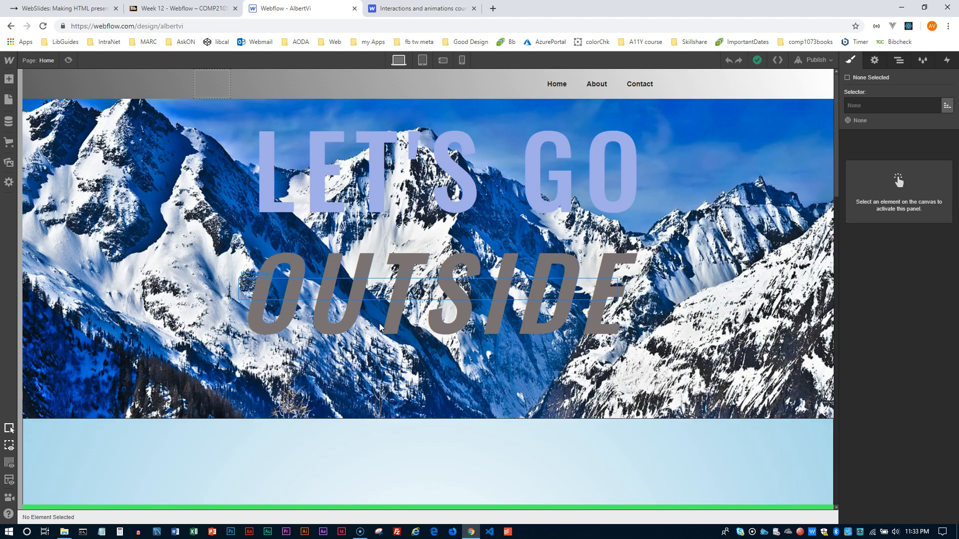
scroll(373, 343, "down", 4)
scroll(373, 342, "down", 7)
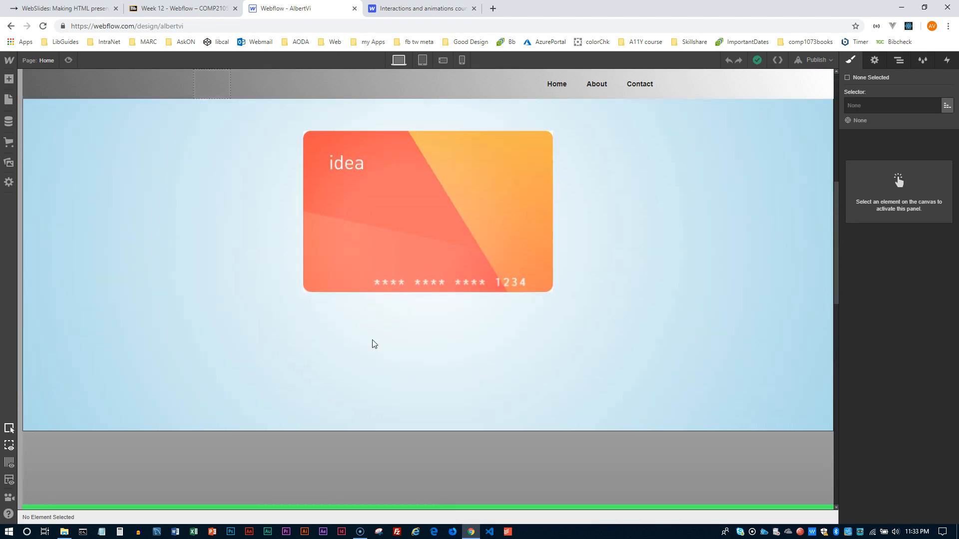
scroll(373, 342, "up", 7)
scroll(372, 343, "up", 2)
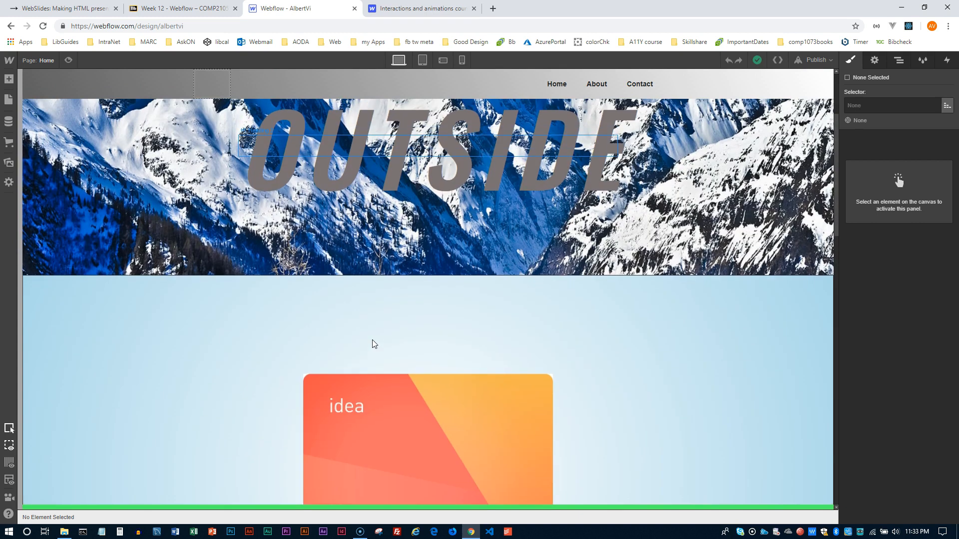
scroll(373, 344, "up", 3)
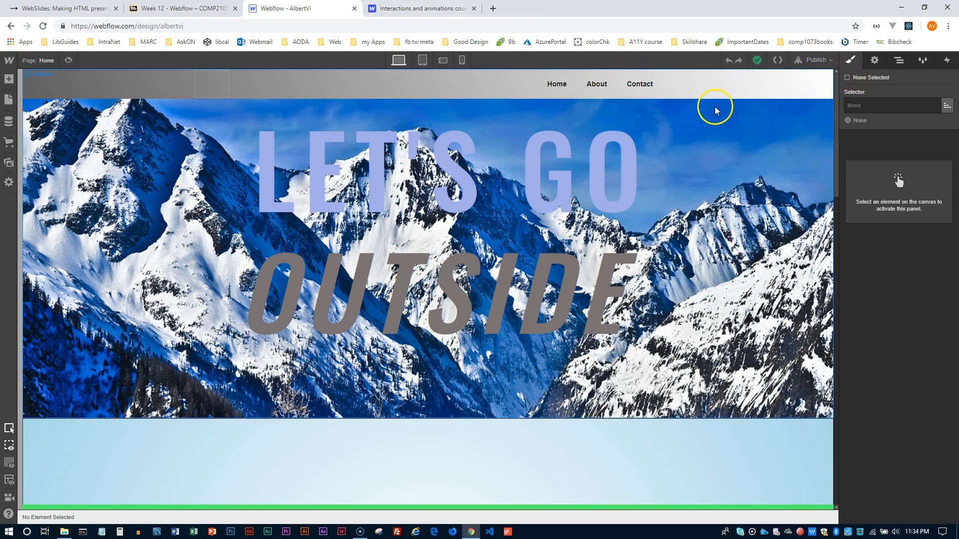
- Select the "LET'S GO" heading and collapse all of its style sections, from Layout through Effects
left_click(419, 167)
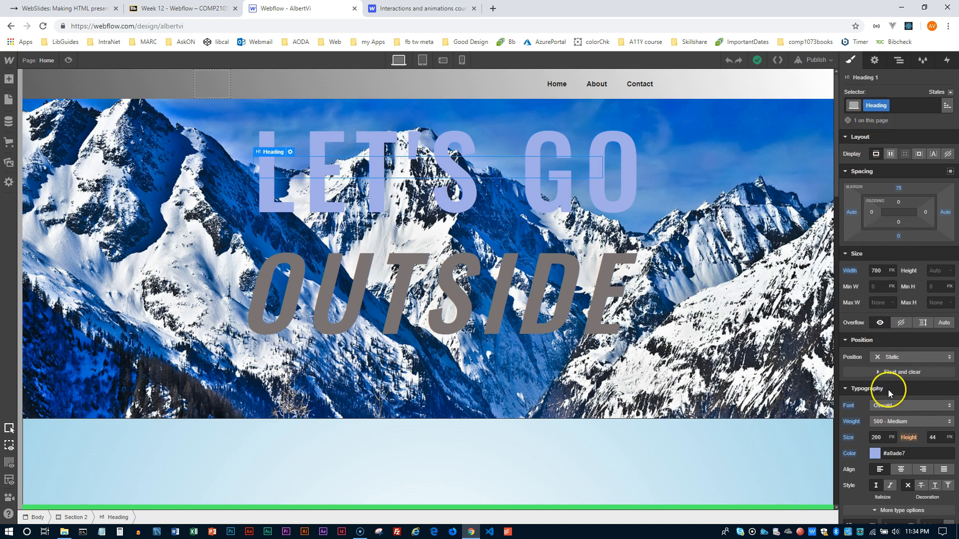
scroll(889, 393, "down", 3)
scroll(888, 393, "up", 3)
left_click(861, 138)
left_click(861, 150)
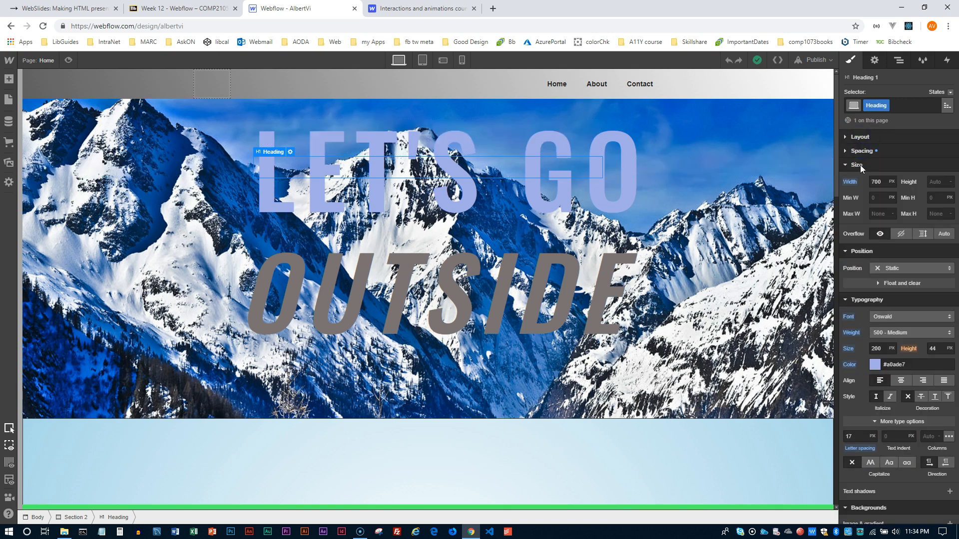
left_click(858, 165)
left_click(862, 180)
left_click(862, 193)
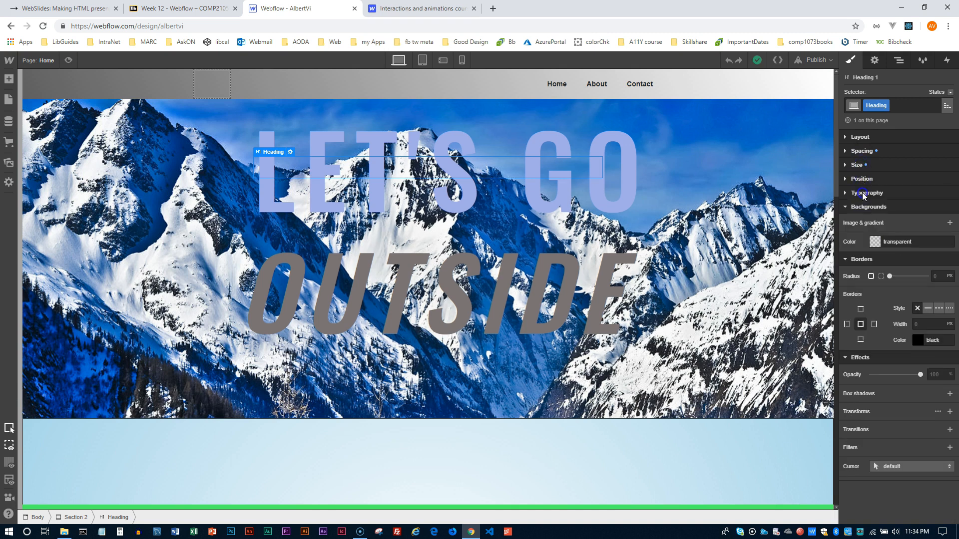
left_click(863, 206)
left_click(862, 221)
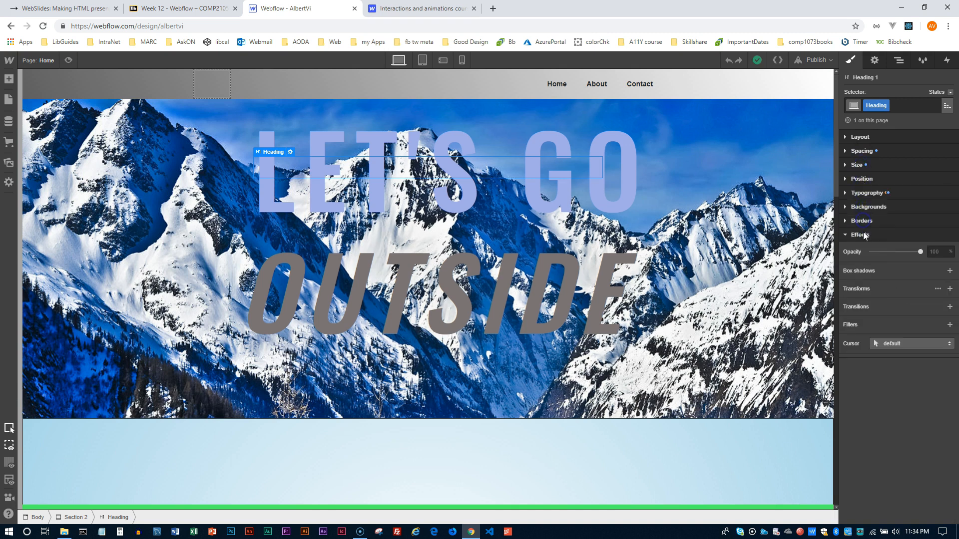
left_click(862, 235)
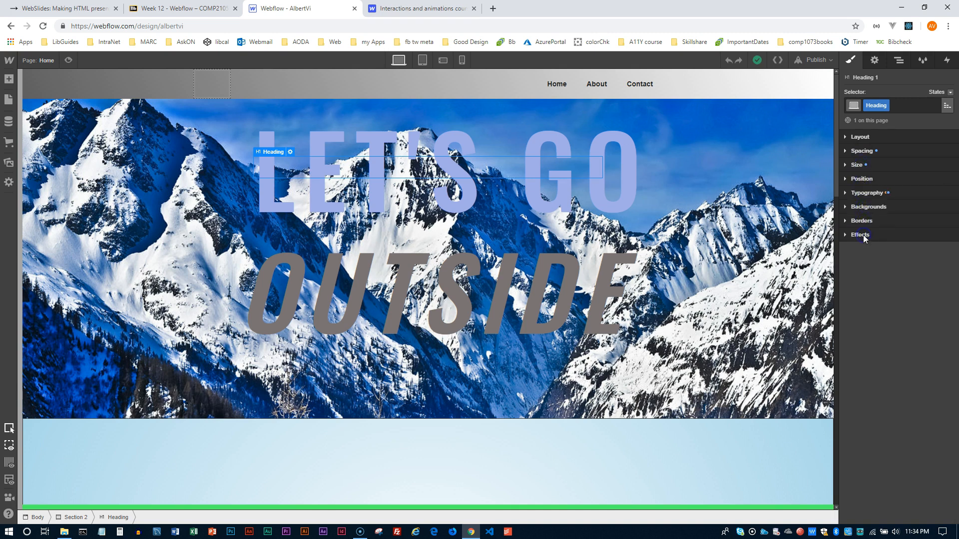
- Review the heading's Layout, Spacing and Size settings one at a time, collapsing each after viewing
left_click(860, 138)
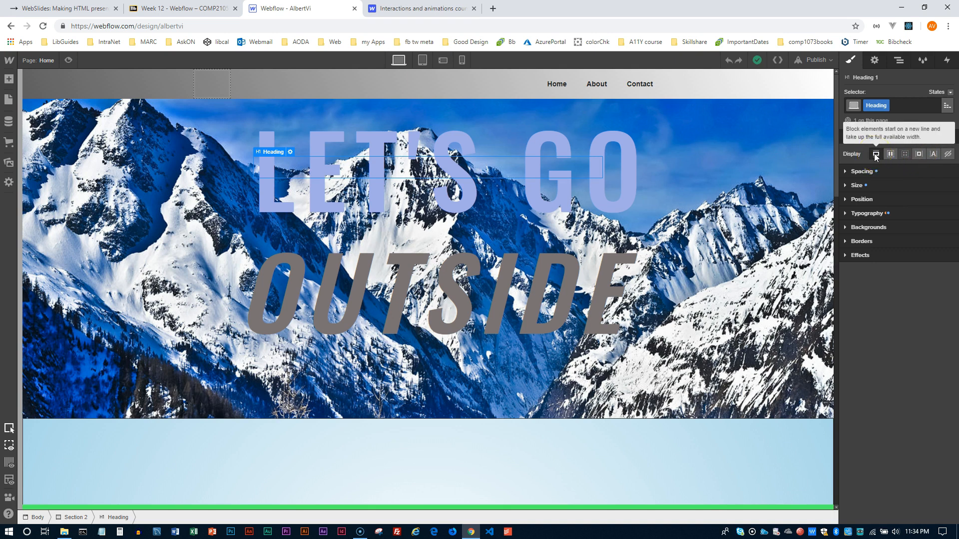
left_click(857, 136)
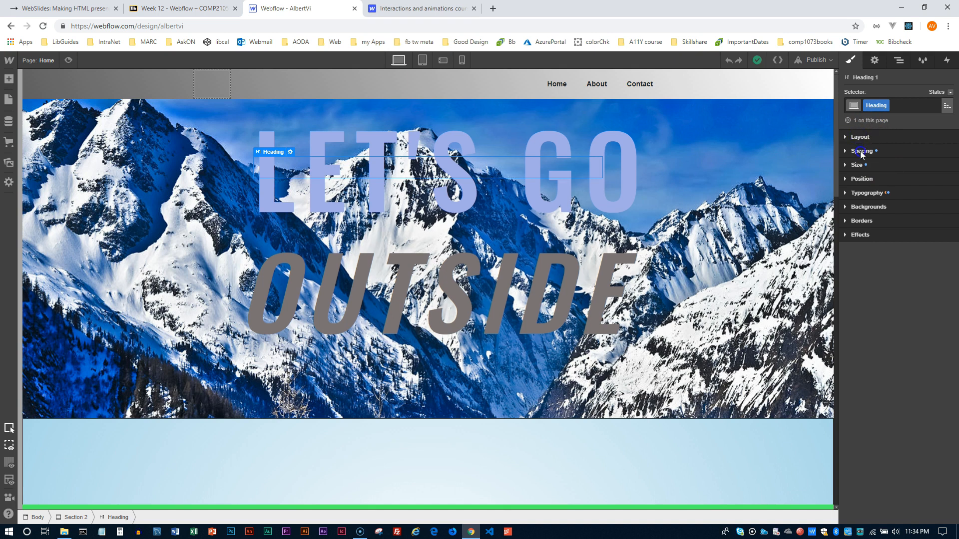
left_click(860, 151)
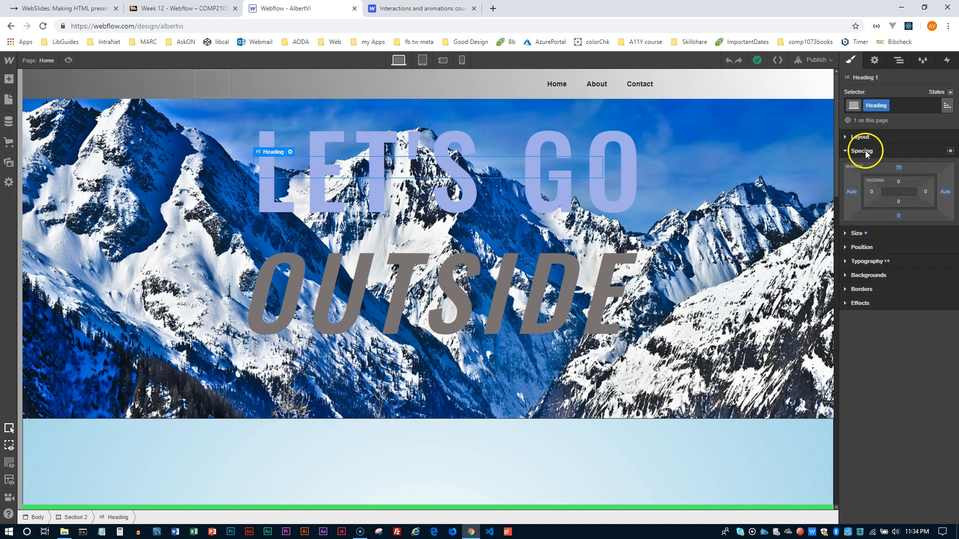
left_click(862, 151)
left_click(858, 165)
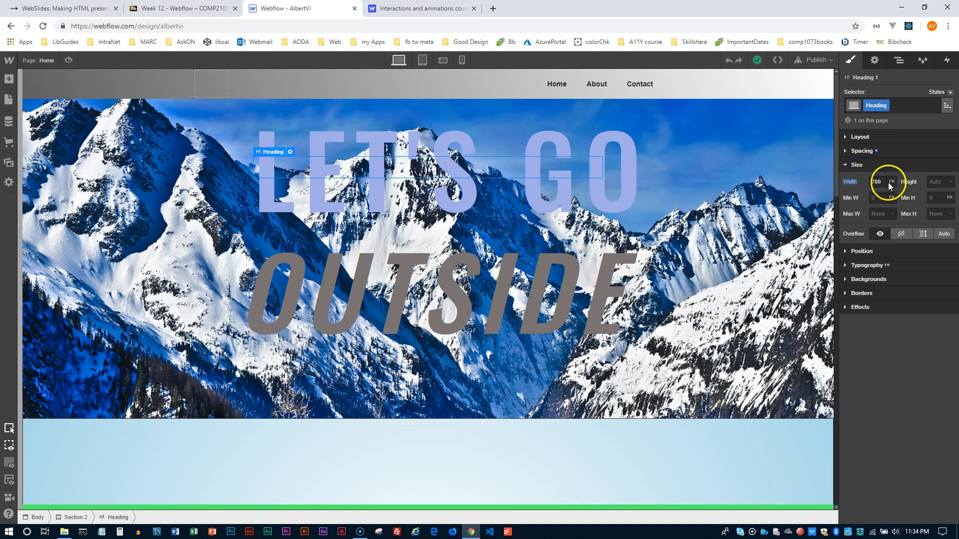
left_click(858, 164)
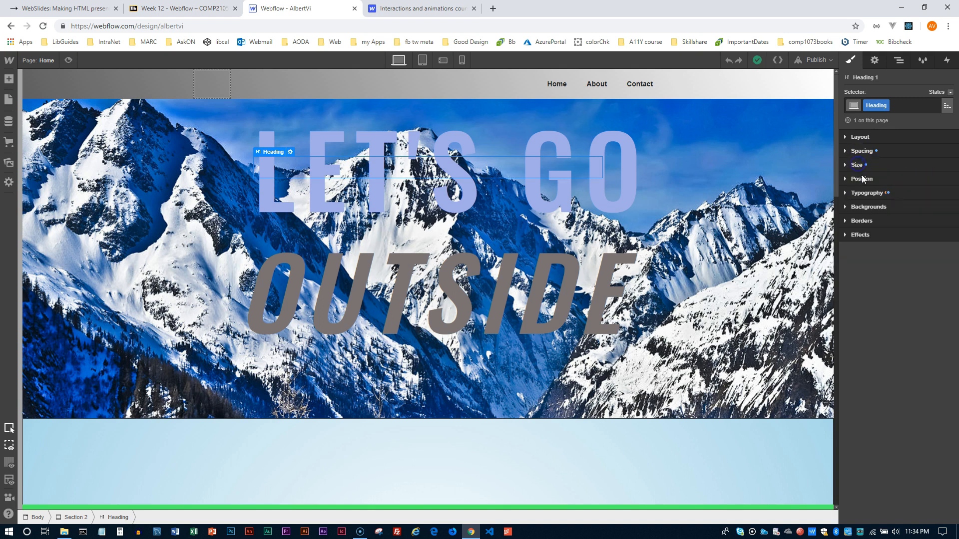
- Review the heading's position options and background settings, and expand its Effects settings
left_click(862, 179)
left_click(895, 194)
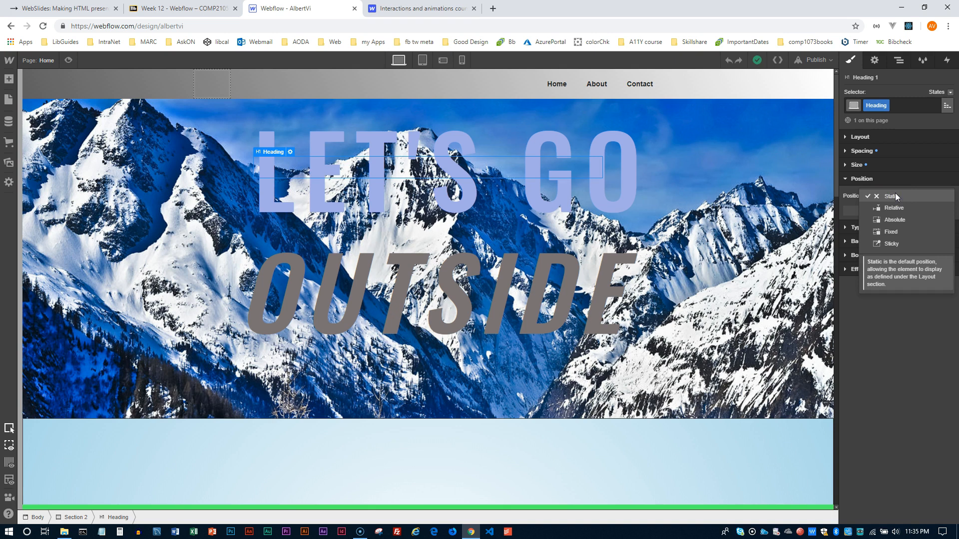
left_click(861, 180)
left_click(860, 180)
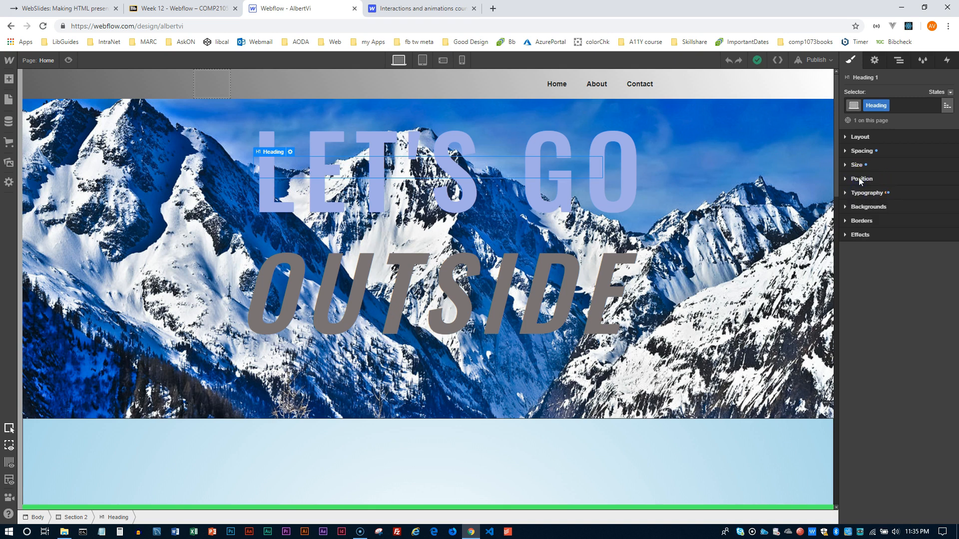
left_click(866, 204)
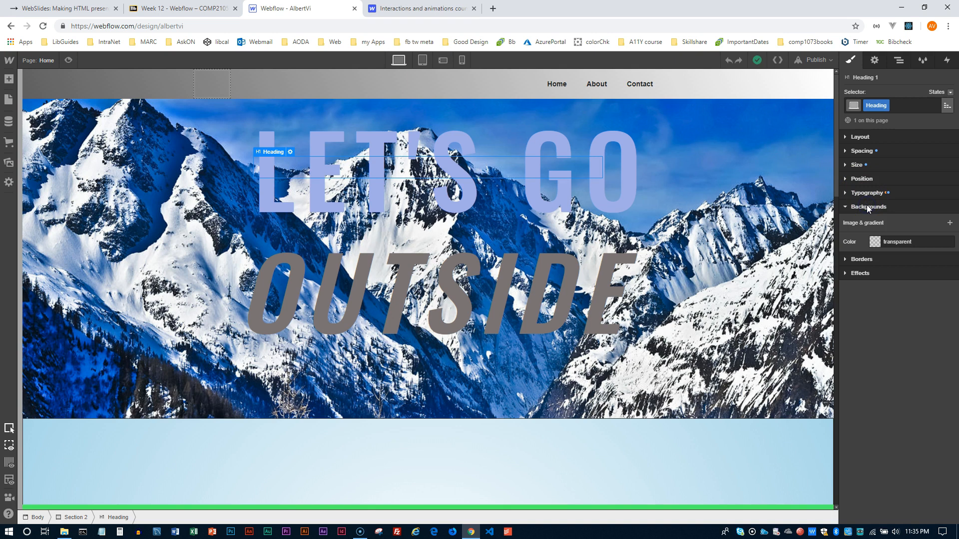
left_click(866, 208)
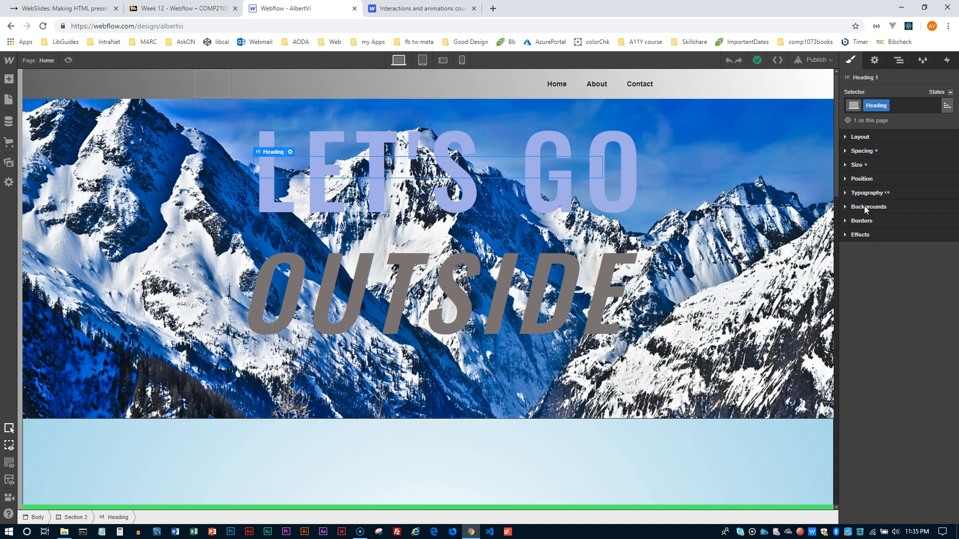
left_click(865, 234)
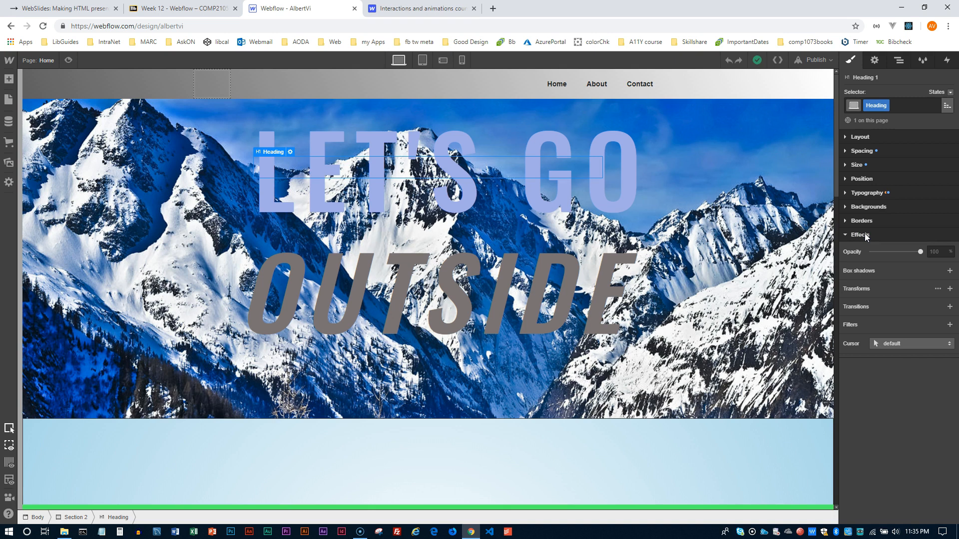
- Check the interactions and animations course outline, return to the Designer and view the heading's transform settings
left_click(423, 9)
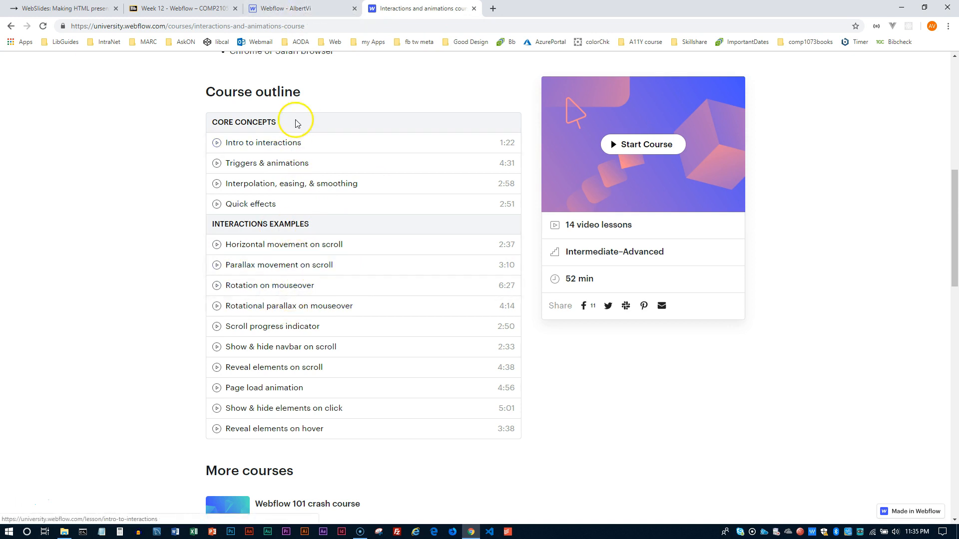
left_click(302, 9)
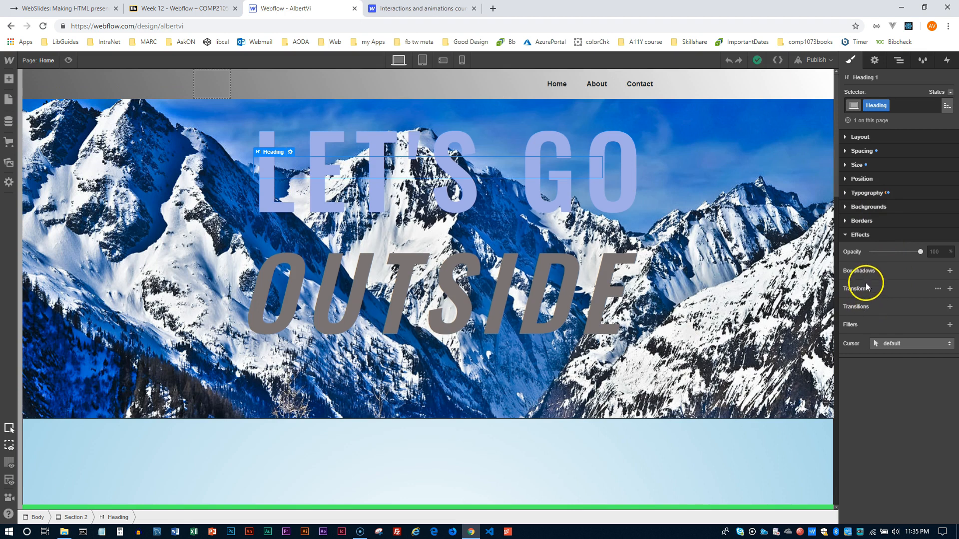
left_click(938, 290)
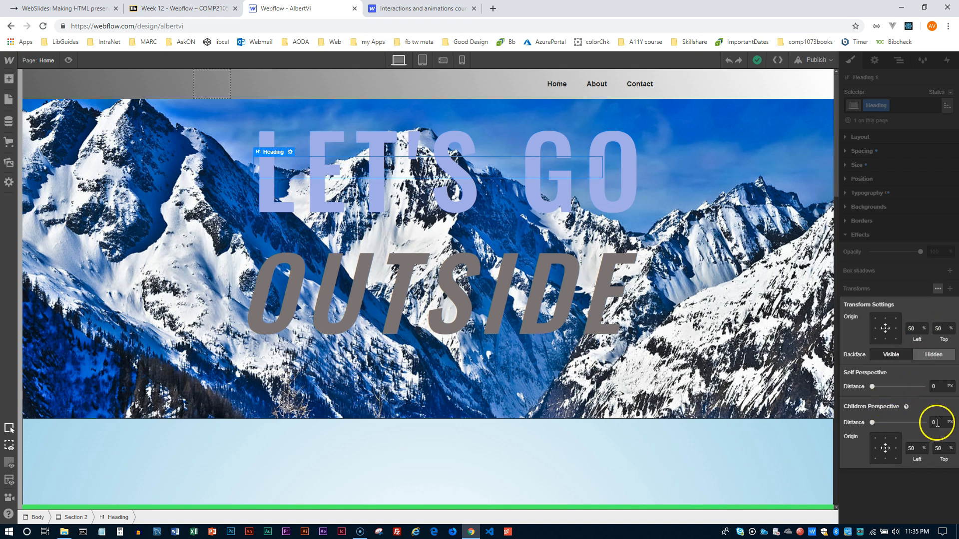
left_click(883, 289)
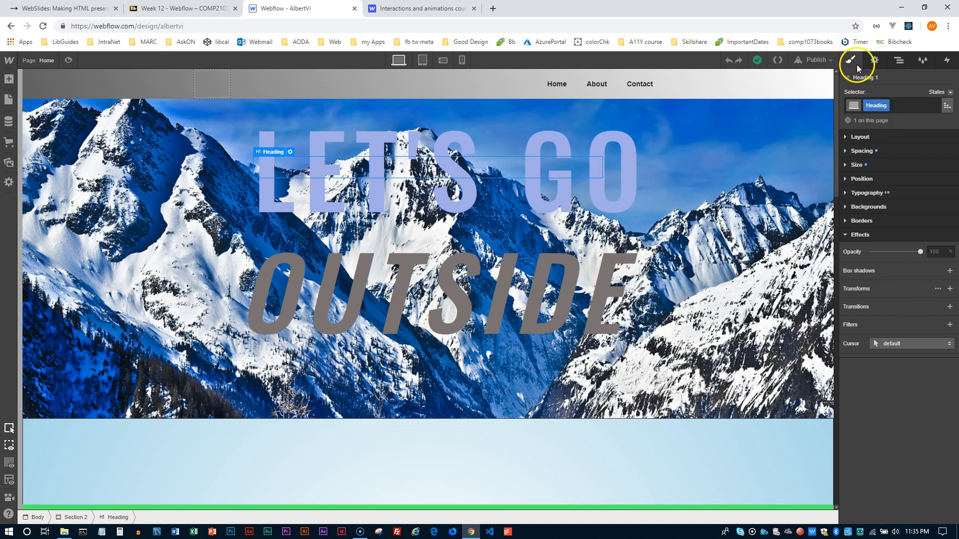
- Show the page structure in the Navigator, insert a Div Block between Section 2's two headings and delete it
left_click(901, 61)
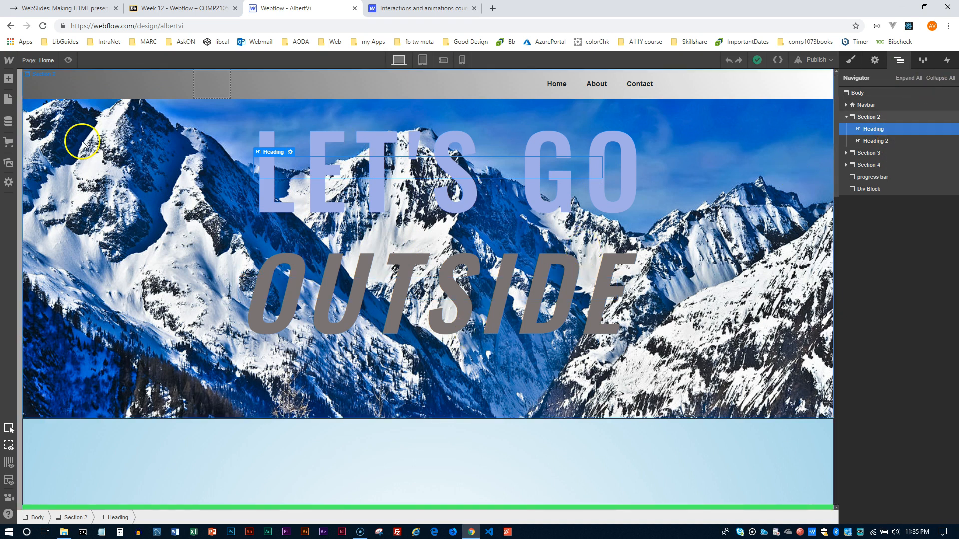
left_click(8, 80)
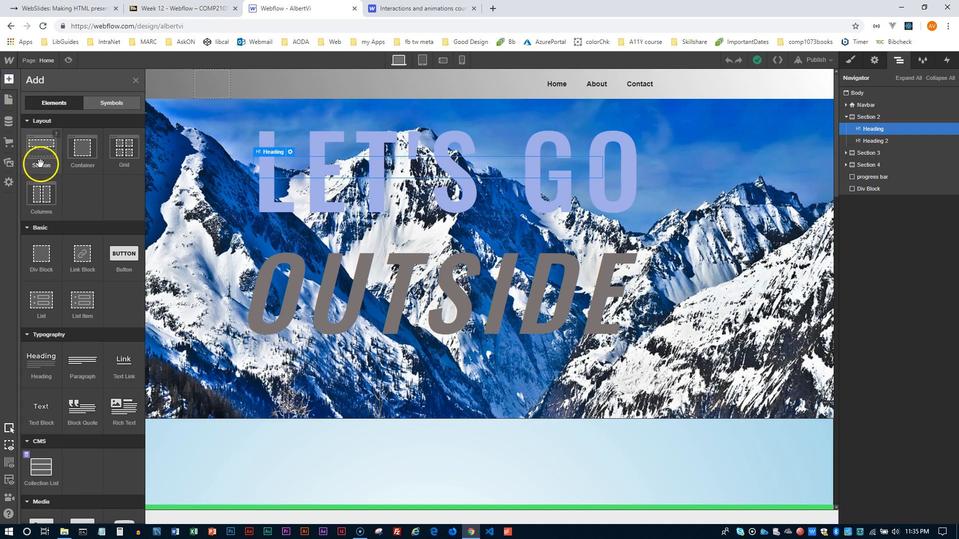
left_click_drag(48, 252, 887, 136)
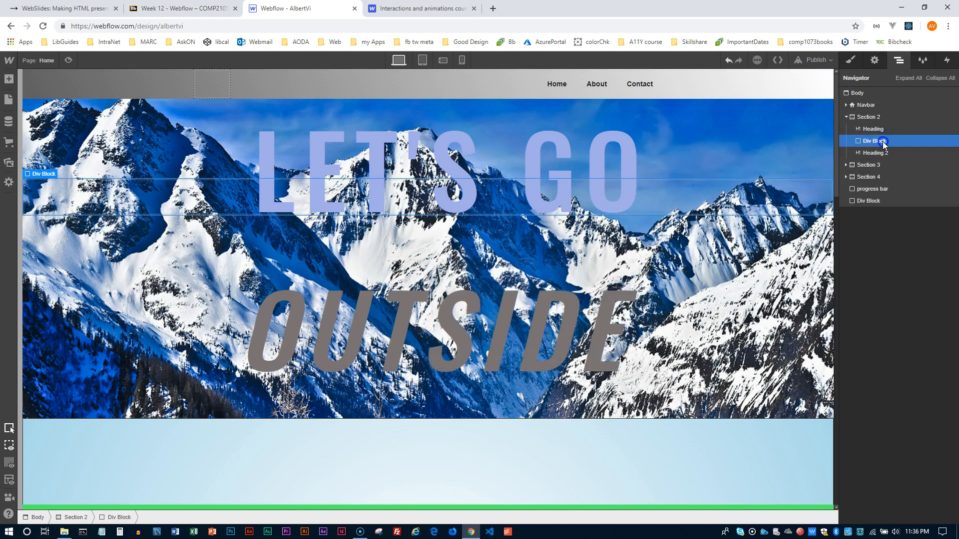
key("Delete")
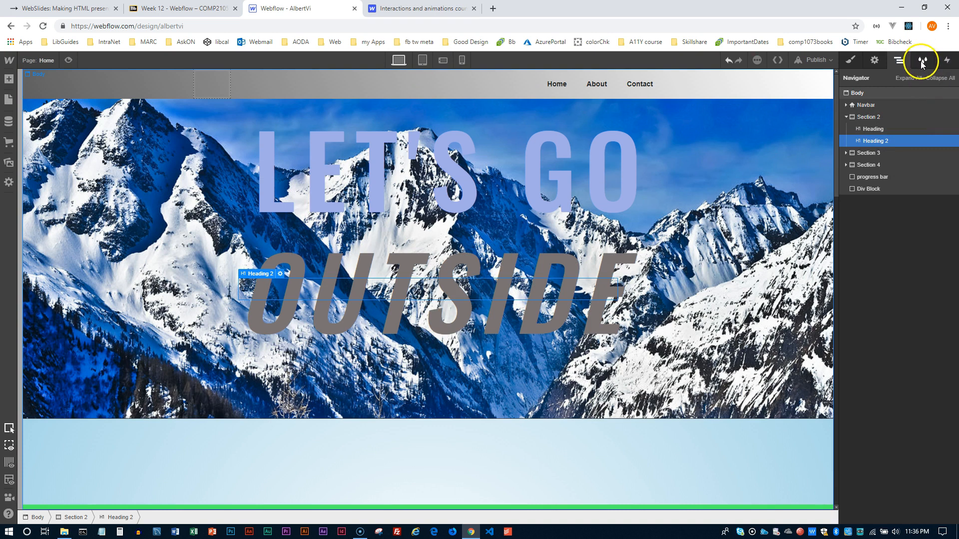
- Show the Interactions settings, consult the course's list of interaction examples and return to the Designer
left_click(947, 61)
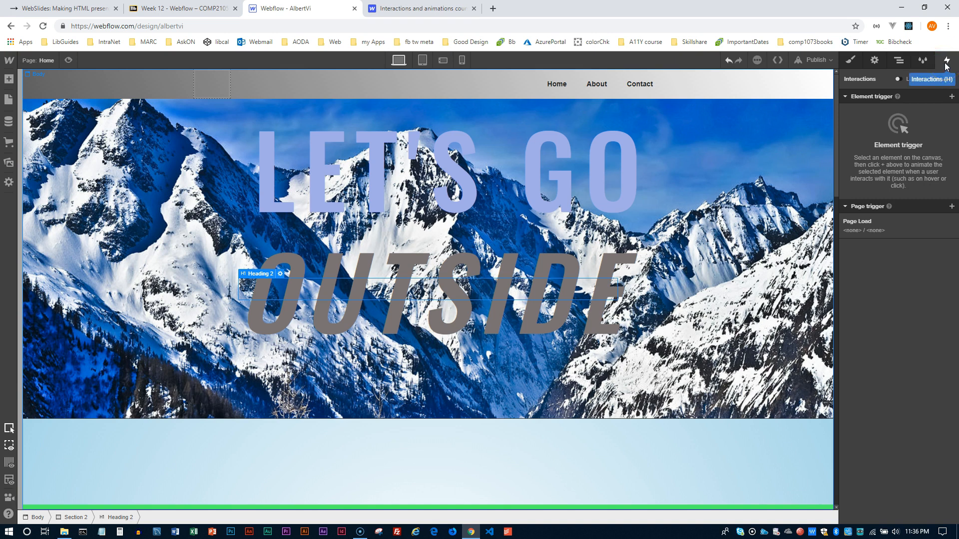
left_click(429, 8)
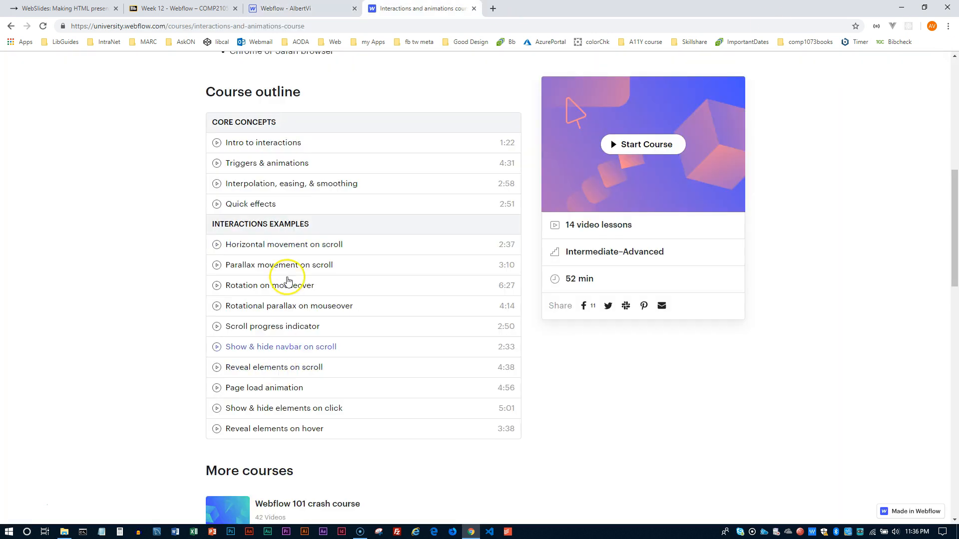
left_click(286, 7)
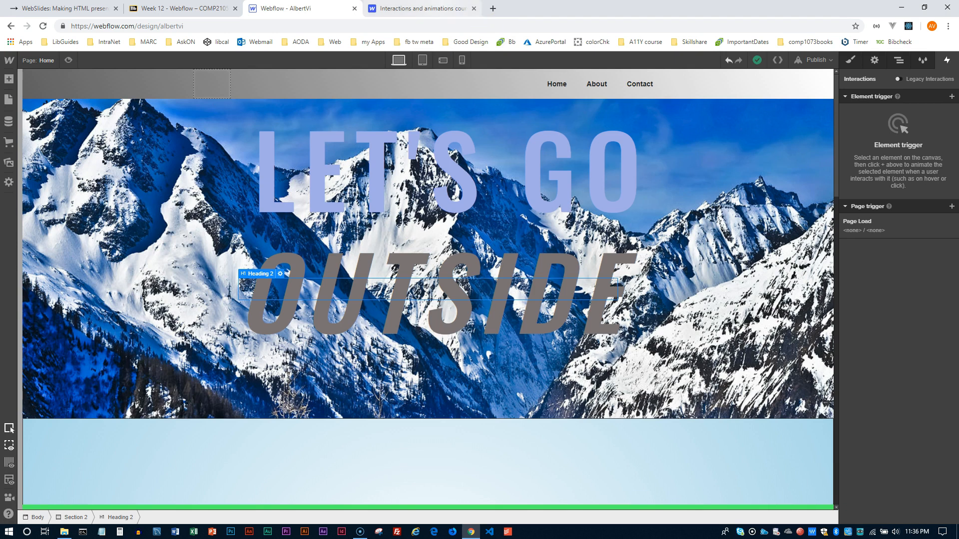
- Open the course's "Horizontal movement on scroll" lesson, play the start of its video, pause it and close the course page
left_click(422, 9)
left_click(288, 245)
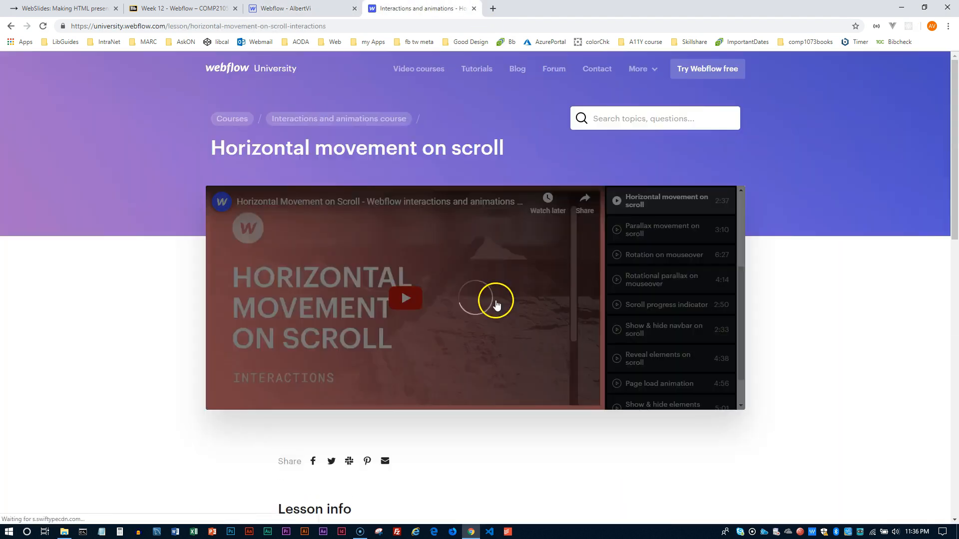
left_click(407, 309)
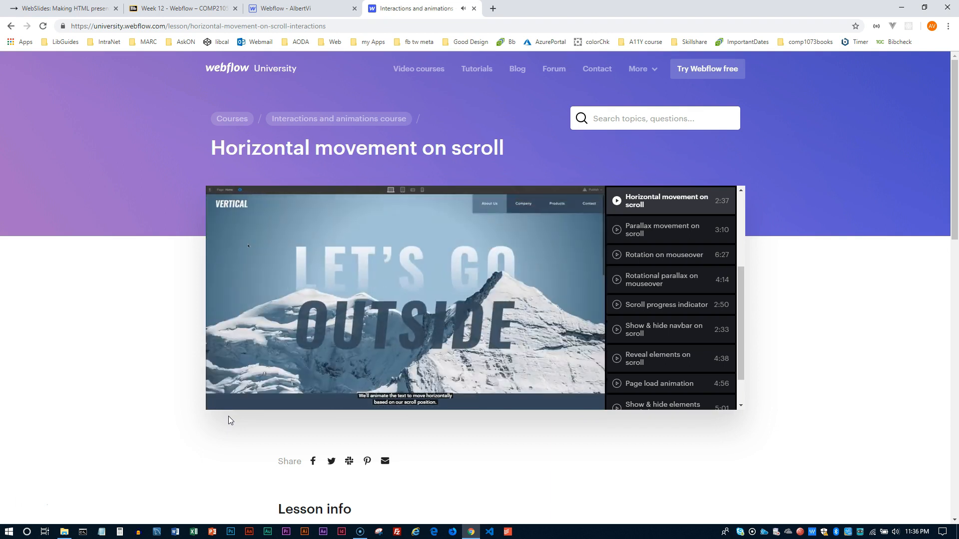
mouse_move(228, 360)
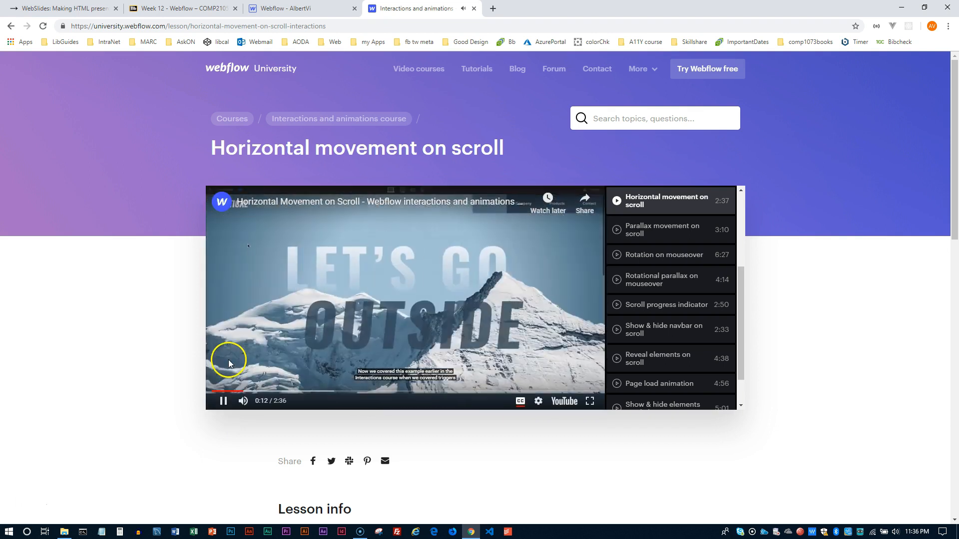
left_click(224, 401)
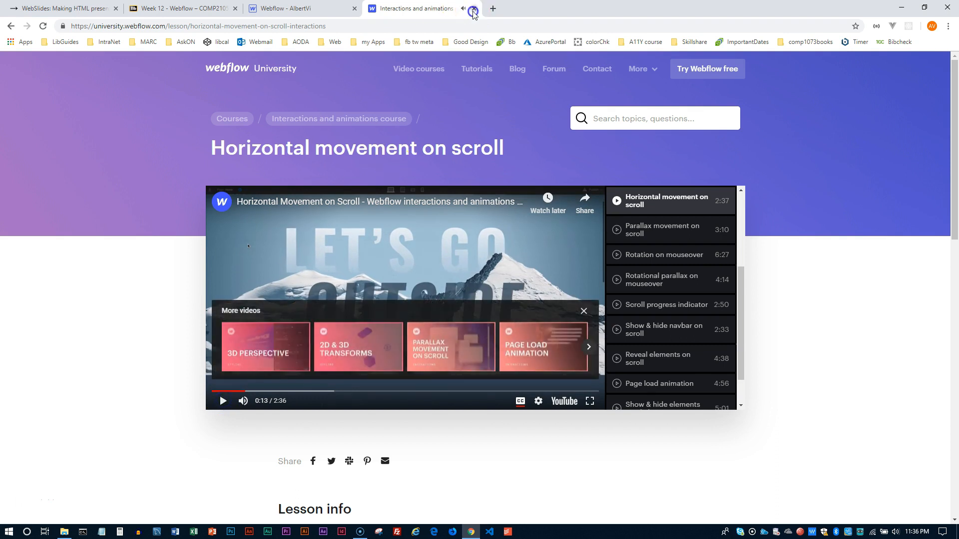
left_click(473, 9)
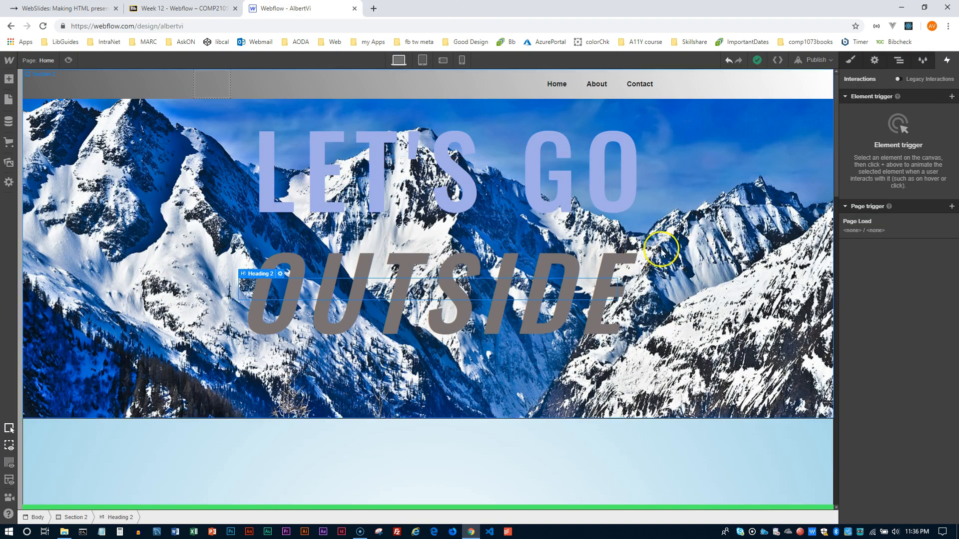